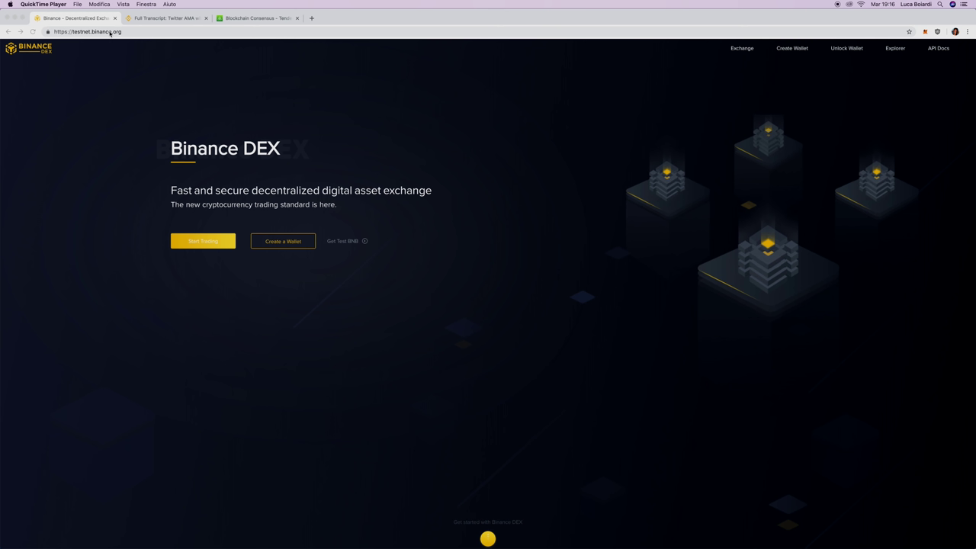
Look over the Get started with Binance DEX section on the testnet homepage.
left_click(636, 289)
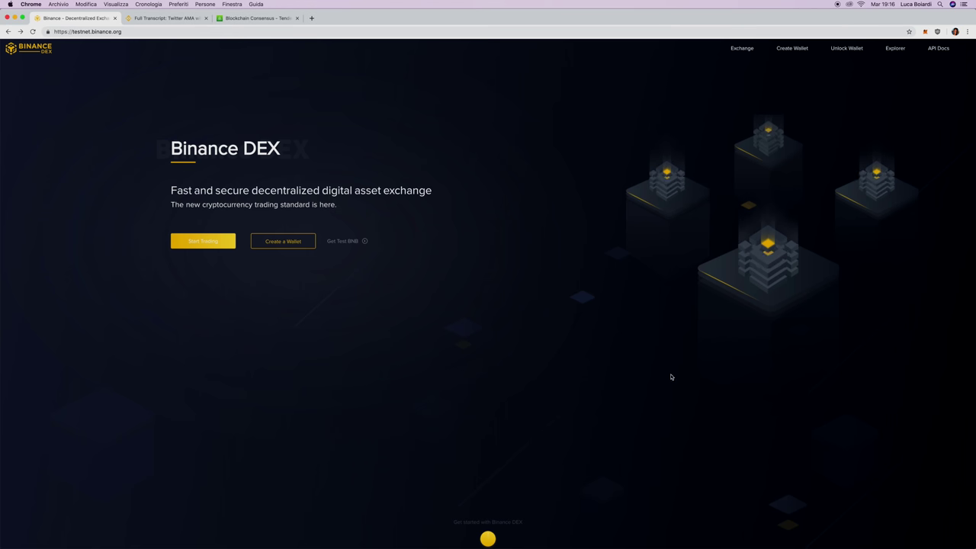
scroll(671, 376, "down", 3)
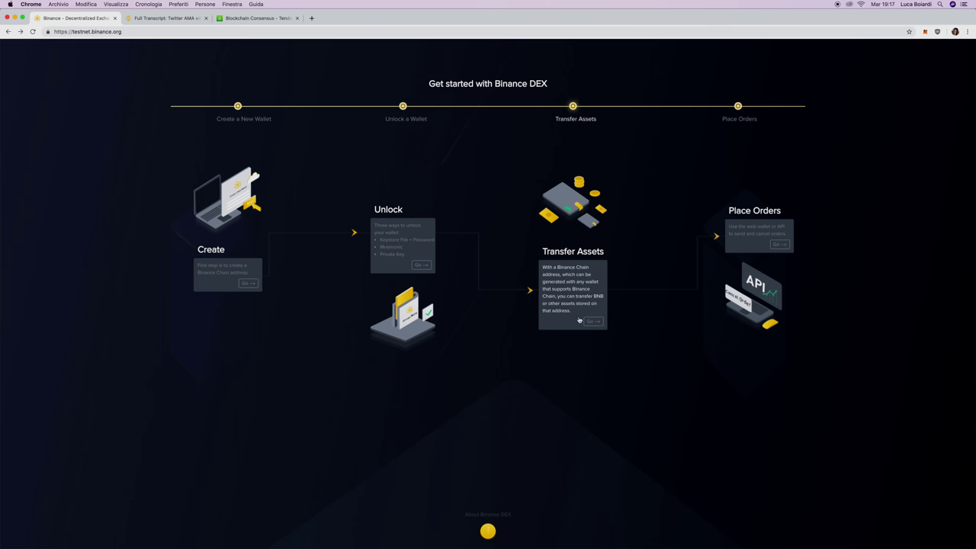
scroll(462, 317, "up", 2)
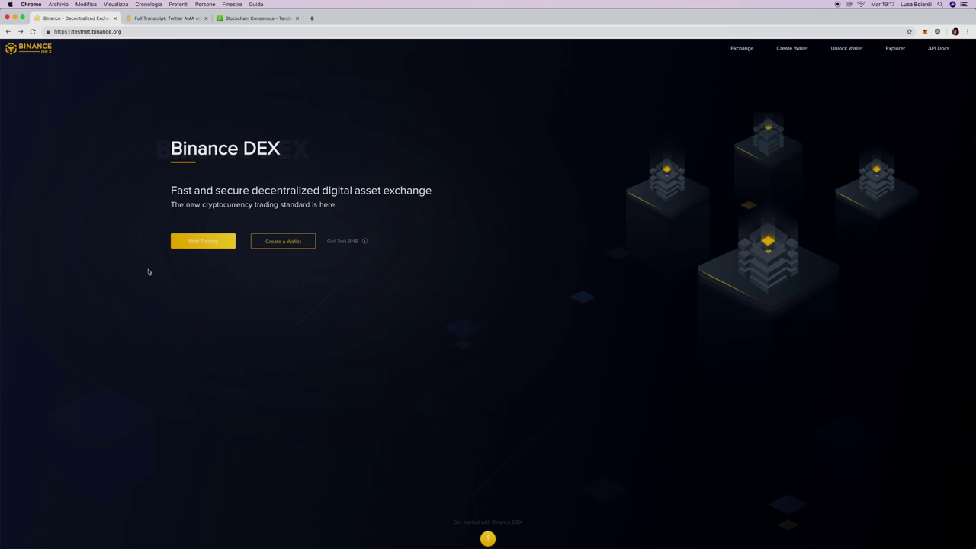
Start creating a wallet and go through all five pages of the Wallet Creation Tutorial.
left_click(286, 242)
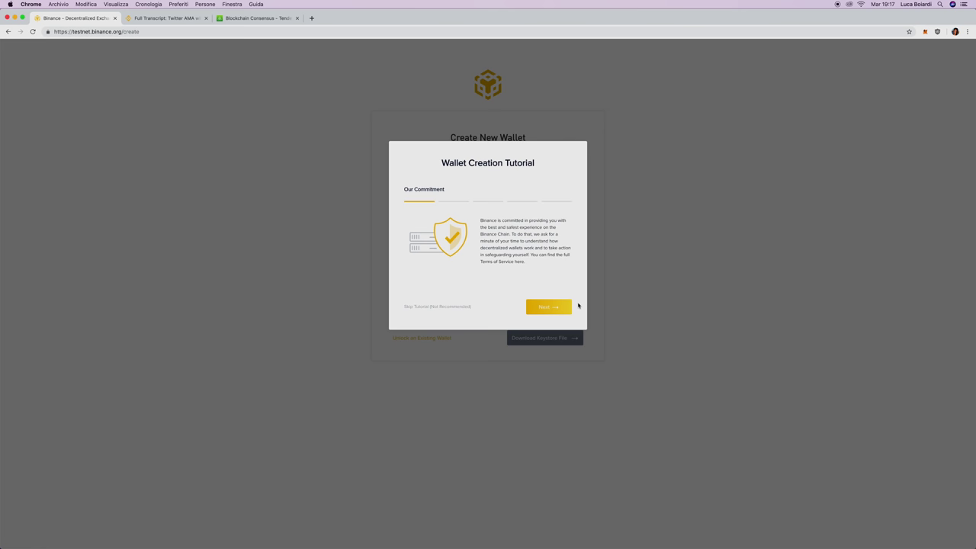
left_click(548, 310)
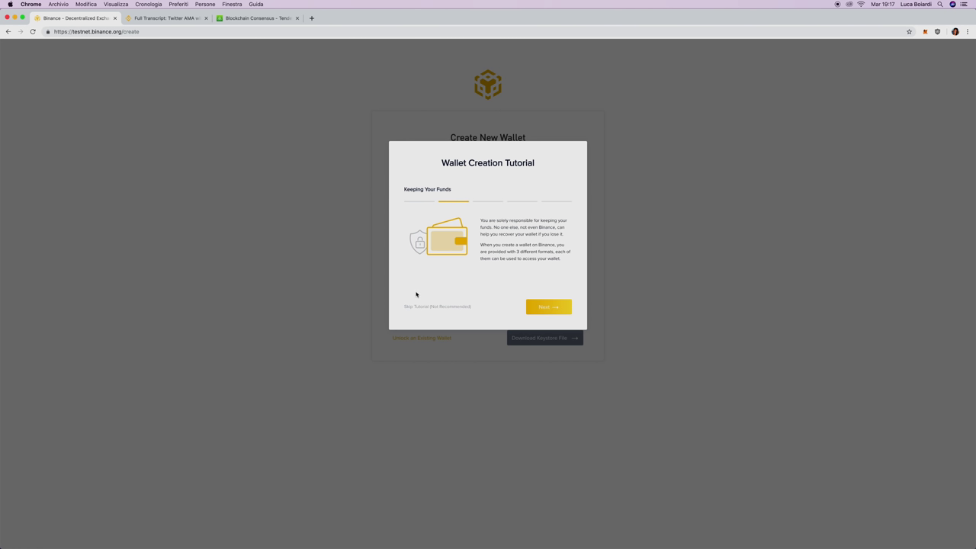
left_click(542, 312)
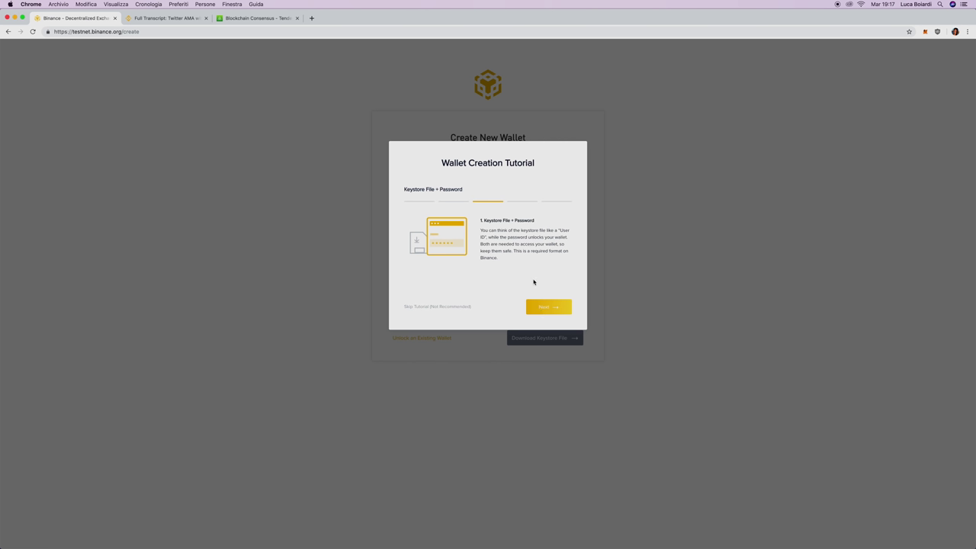
left_click(537, 306)
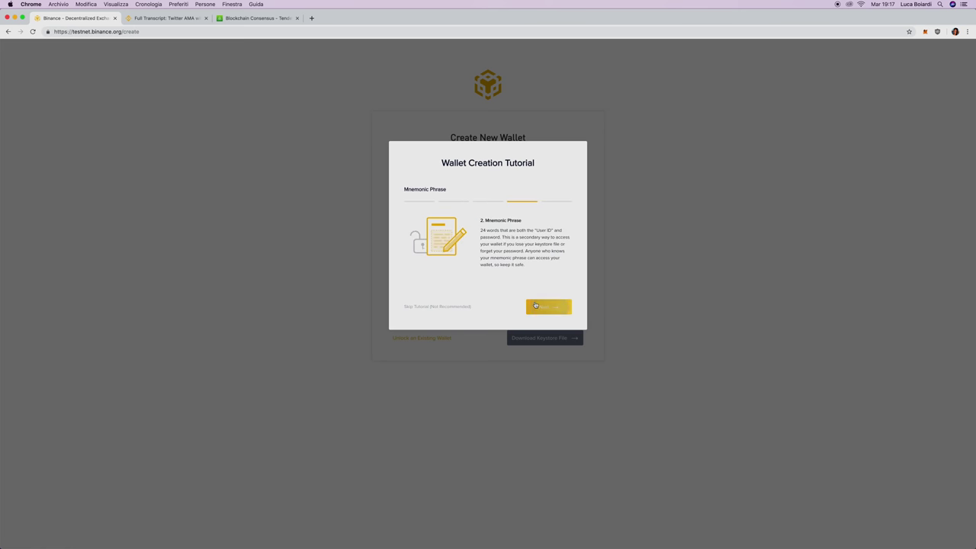
left_click(544, 310)
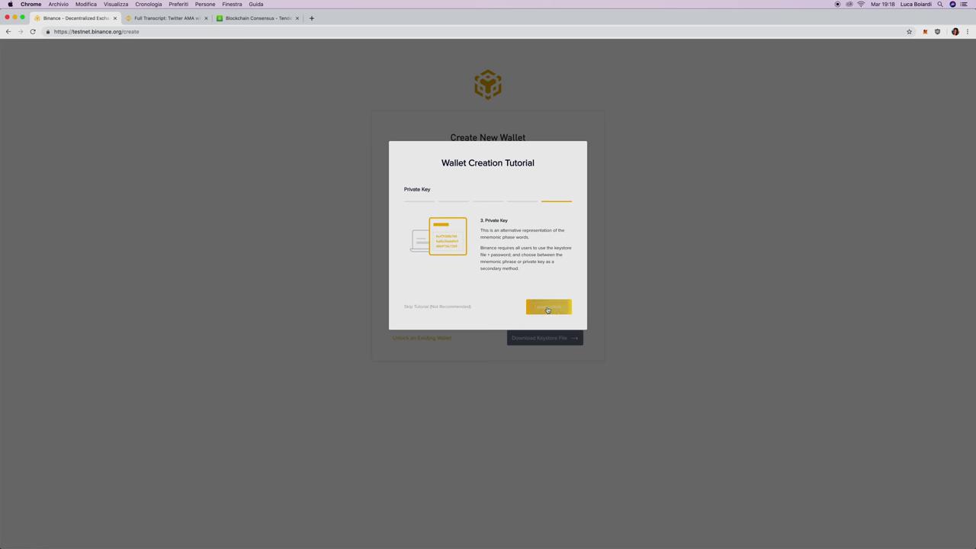
left_click(548, 310)
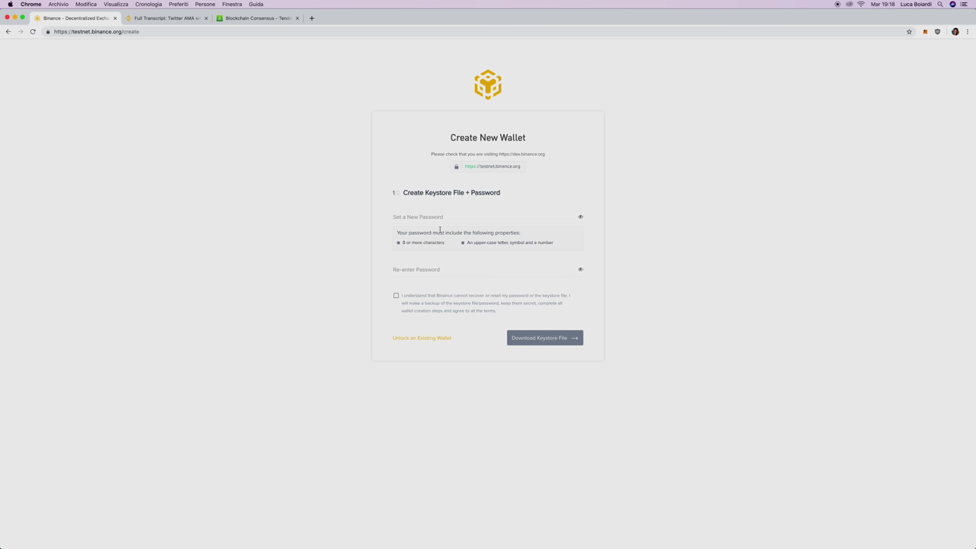
Enter and confirm a new wallet password, accept the backup terms and download the keystore file.
left_click(412, 218)
left_click(559, 338)
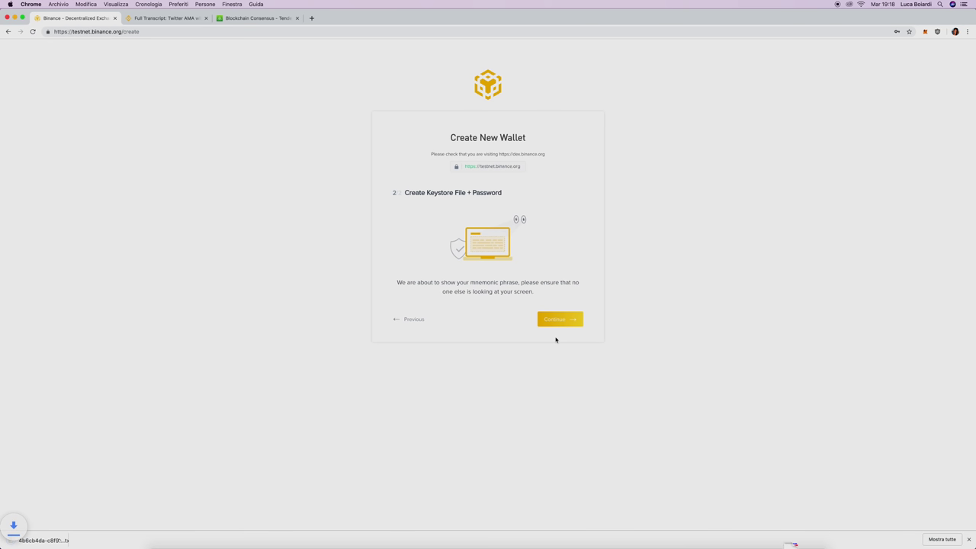
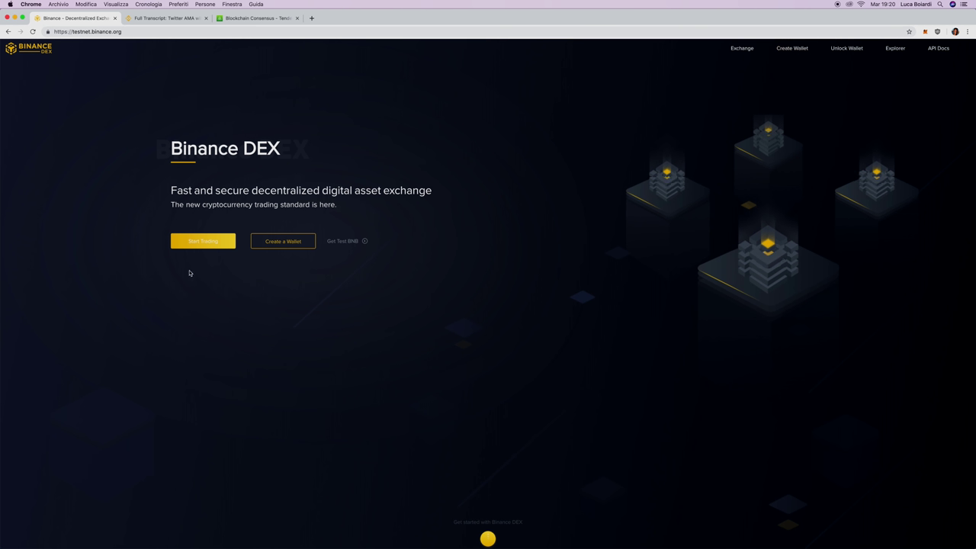
Open the exchange from the homepage and go to the wallet's balances.
left_click(741, 48)
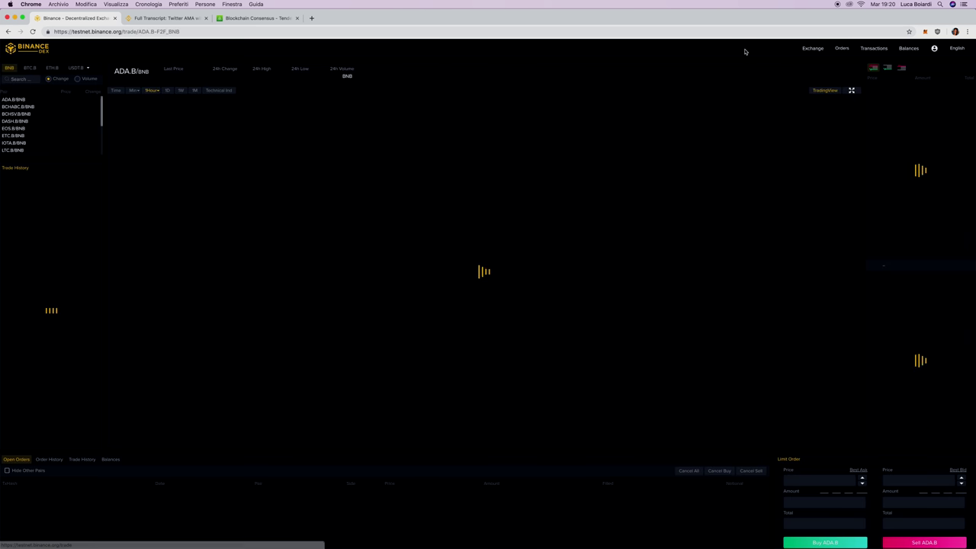
mouse_move(932, 50)
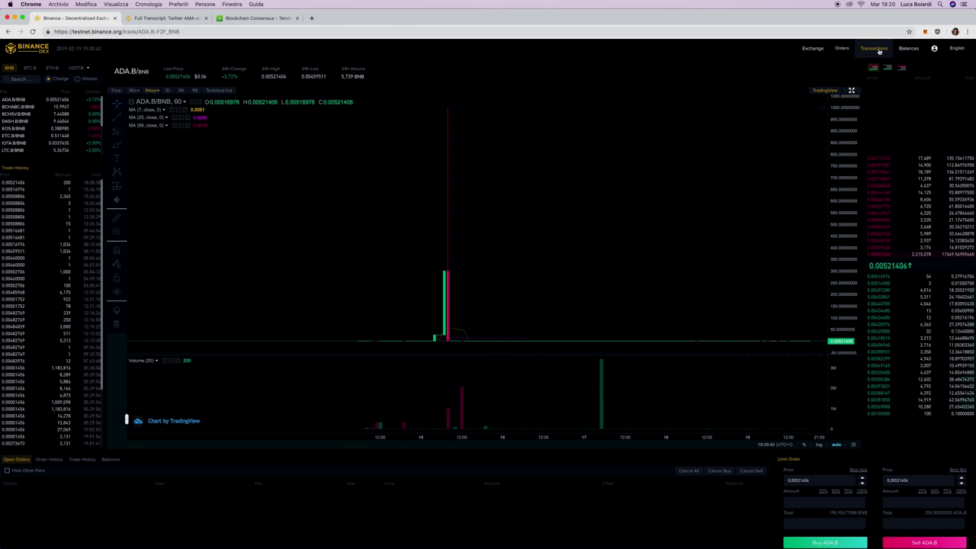
left_click(912, 51)
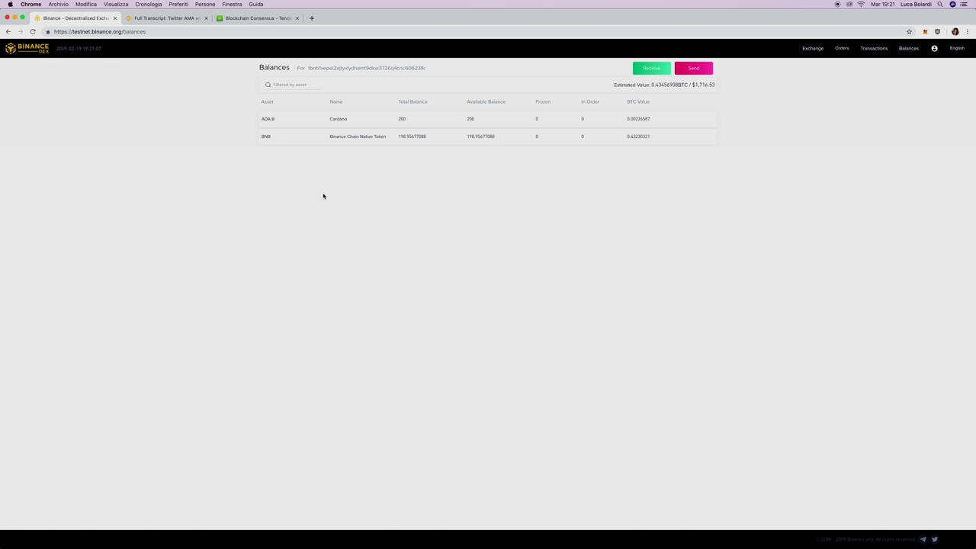
Examine the wallet address, its receiving QR code and the estimated value on the Balances page.
double_click(319, 69)
left_click(482, 240)
left_click(657, 70)
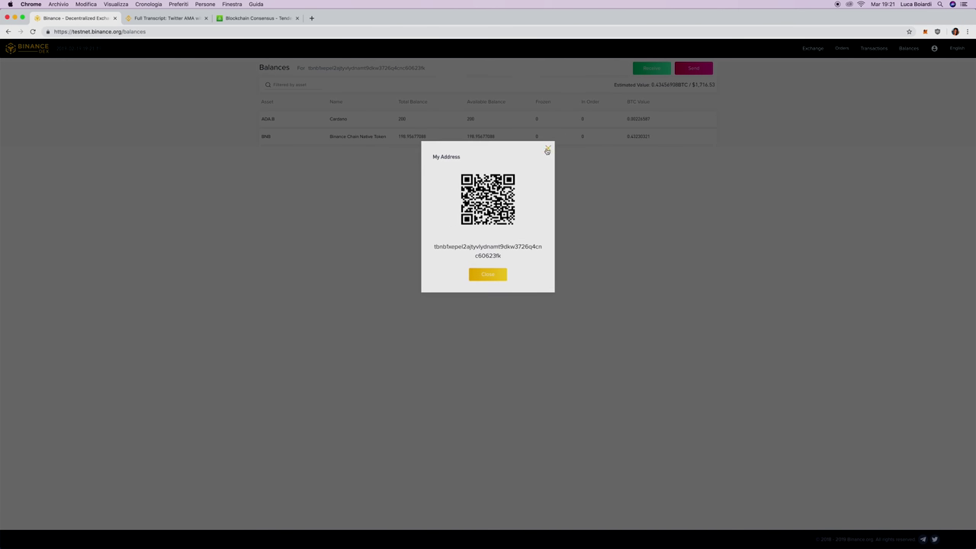
left_click(549, 148)
left_click_drag(604, 89, 720, 88)
left_click(692, 86)
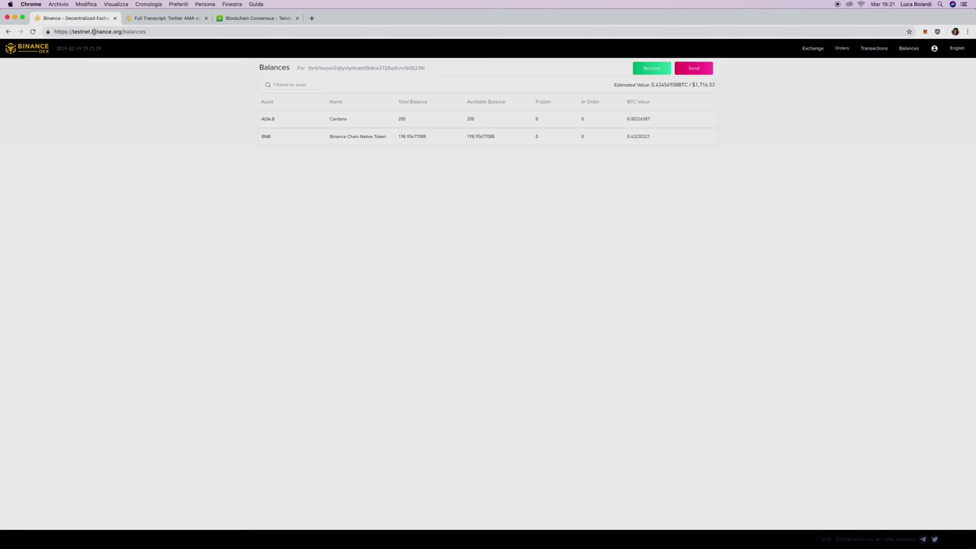
left_click_drag(122, 32, 177, 32)
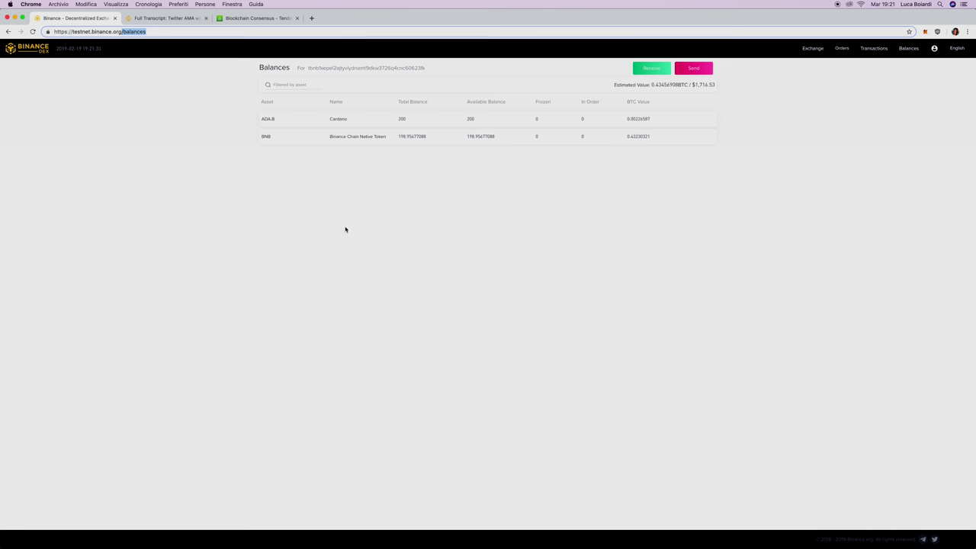
left_click(256, 183)
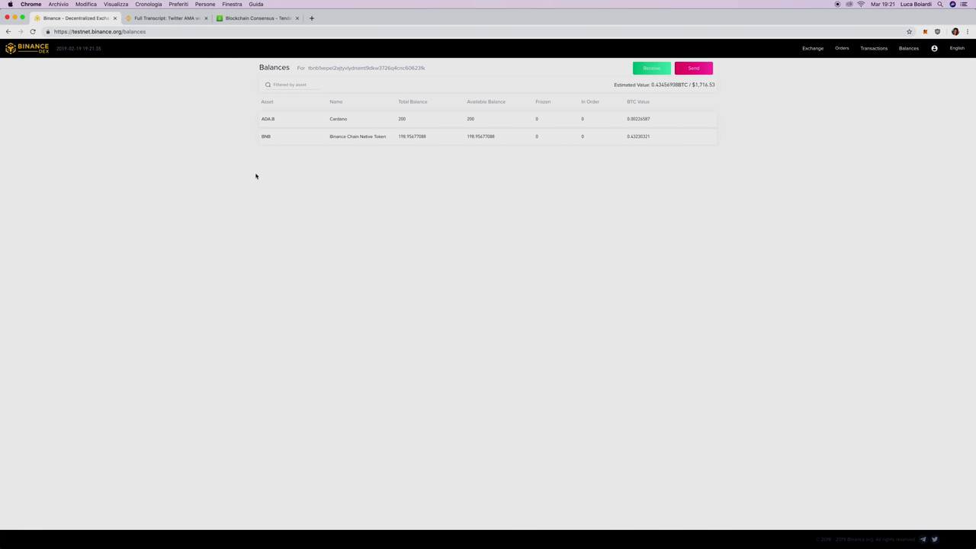
Copy the wallet address from the Balances page and return to the testnet.binance.org homepage.
double_click(340, 68)
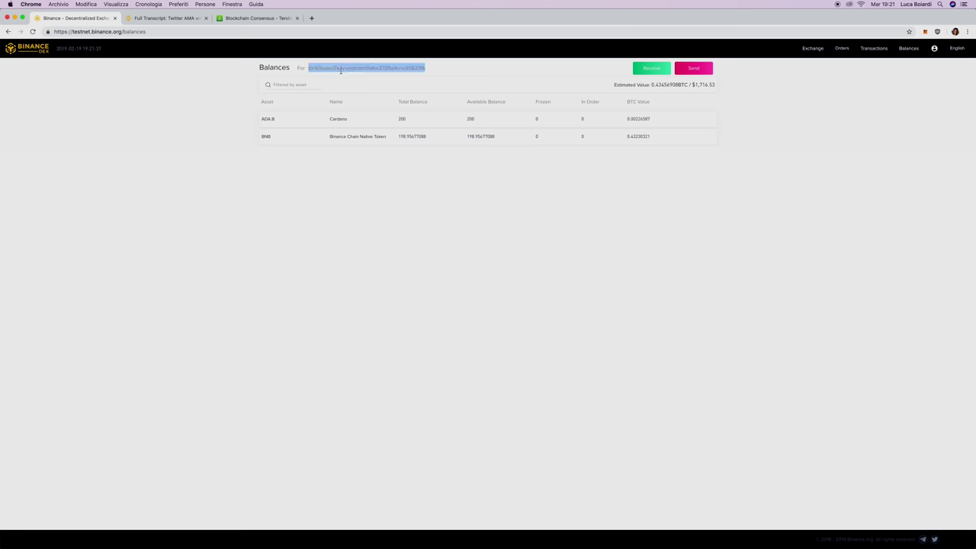
left_click(351, 199)
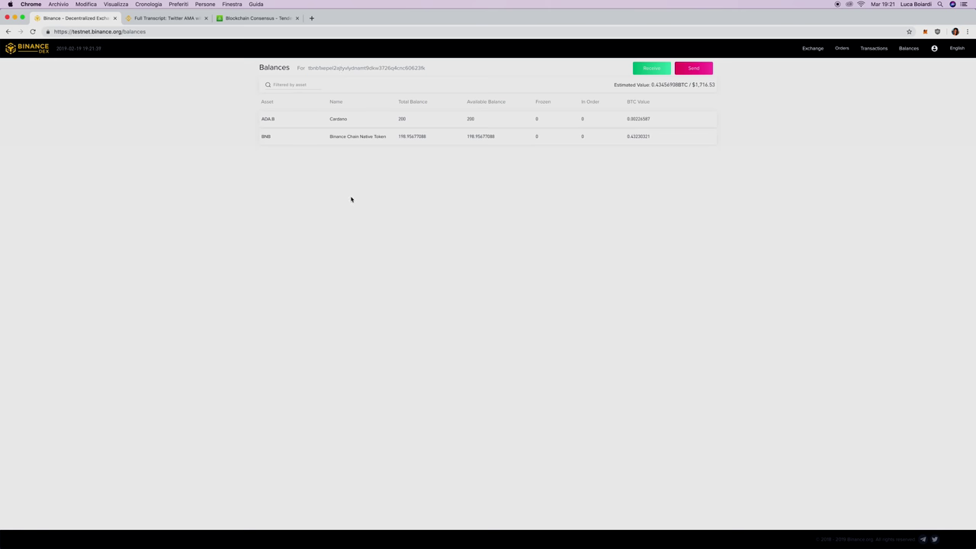
left_click(123, 31)
left_click_drag(123, 31, 189, 32)
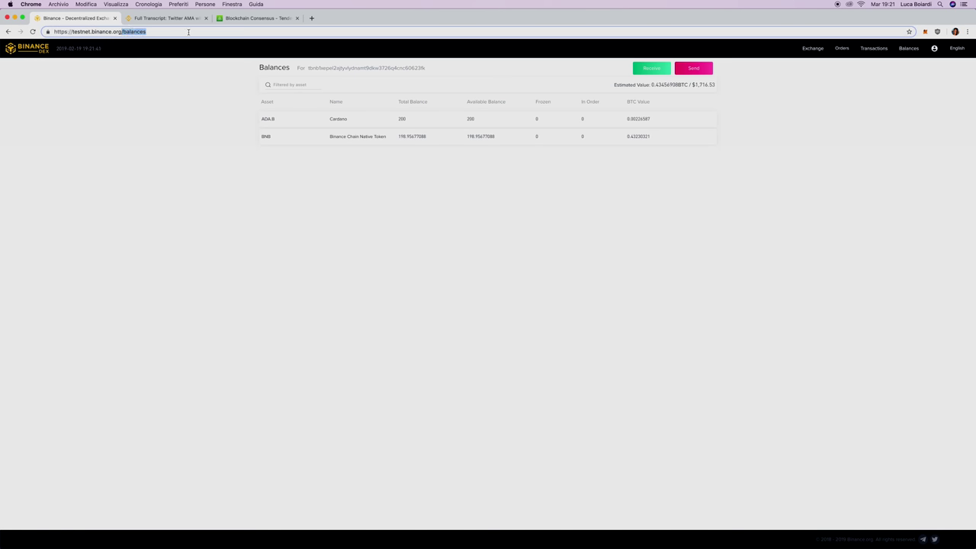
key("BackSpace")
key("Return")
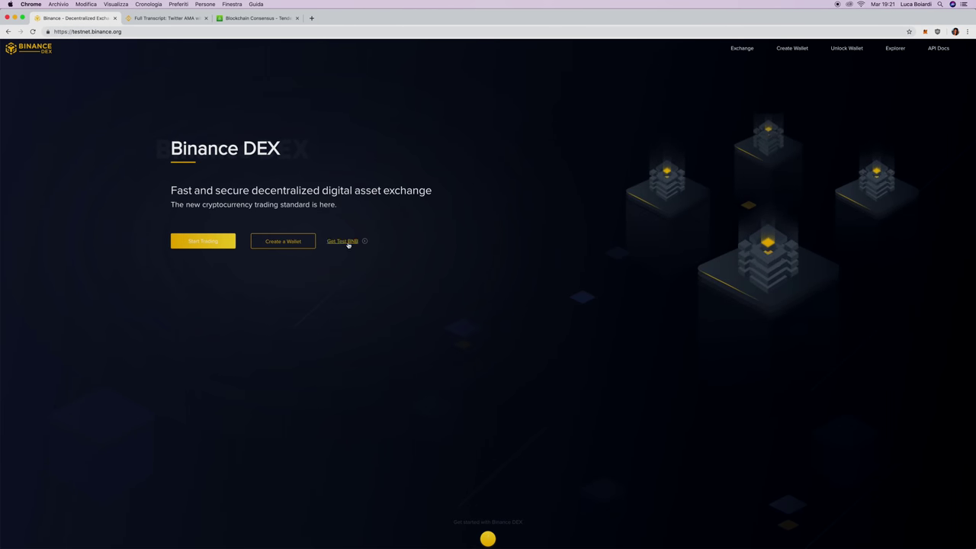
Open the test BNB request page, fill Address 1 with the wallet address, and close the page without submitting.
left_click(349, 244)
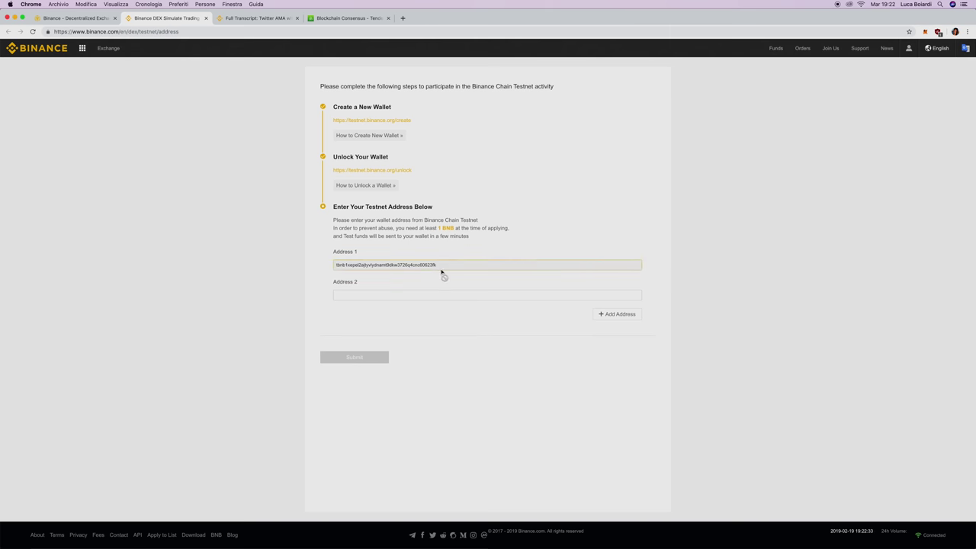
left_click(206, 18)
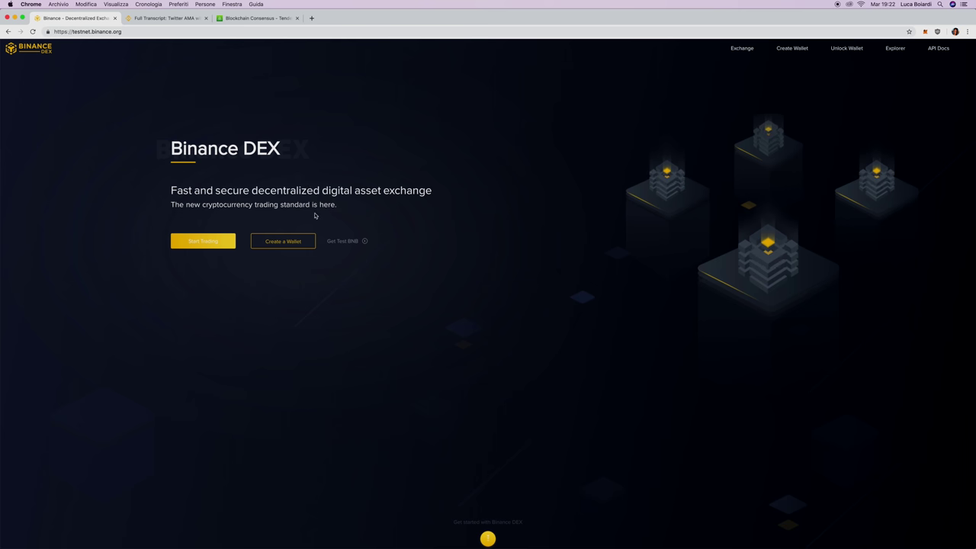
Start trading to open the exchange, and switch to the Blockchain Consensus page from Tendermint.
left_click(222, 240)
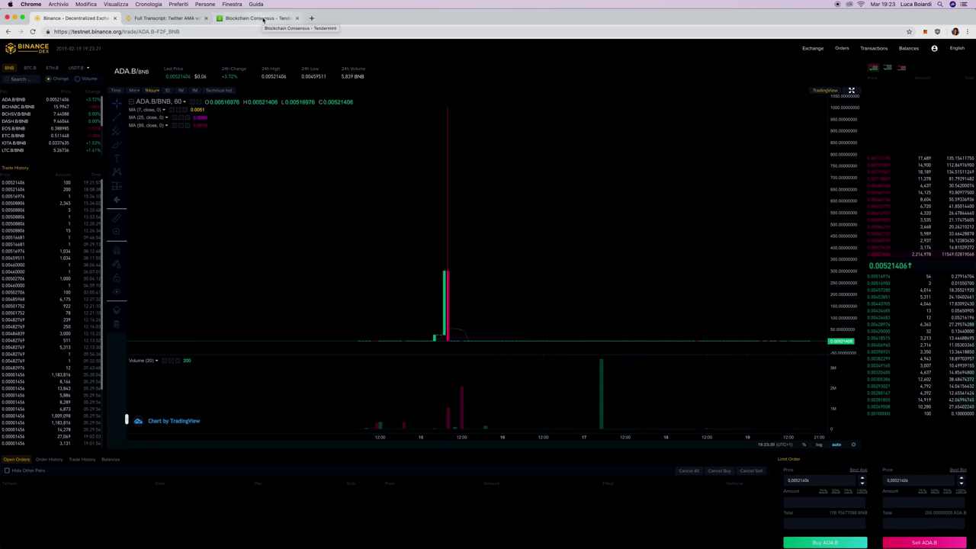
left_click(263, 20)
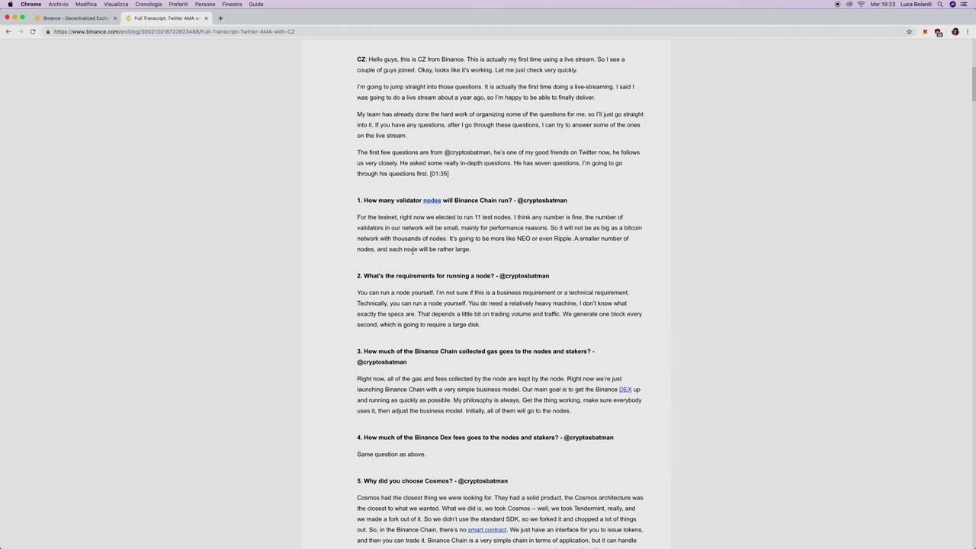
Read the Twitter AMA transcript's answers on validator nodes, node requirements, fees and the choice of Cosmos.
scroll(319, 152, "up", 5)
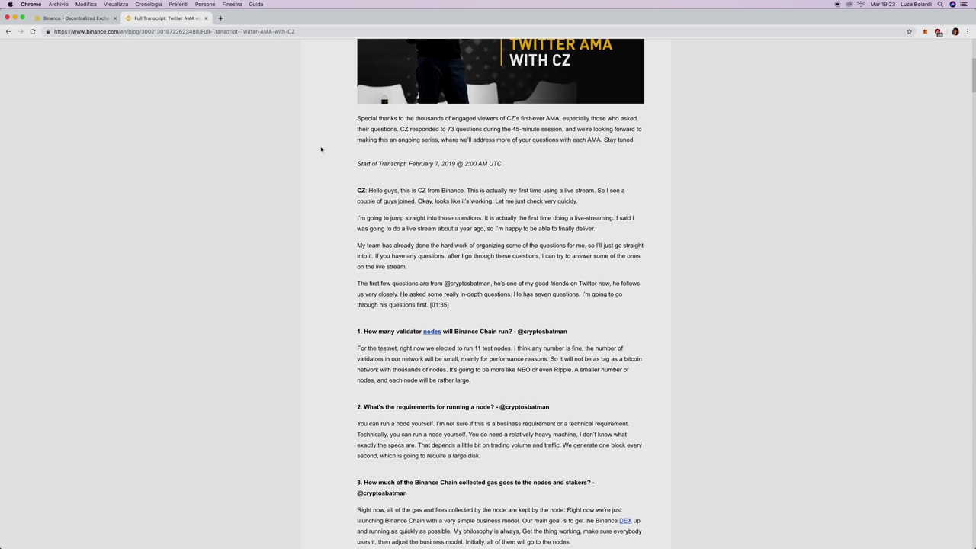
scroll(315, 161, "down", 3)
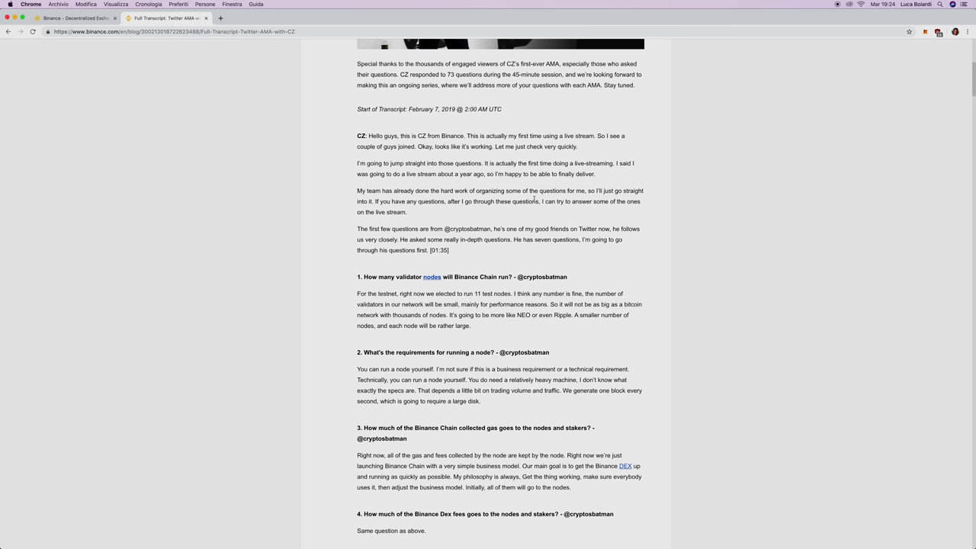
scroll(549, 237, "down", 4)
scroll(564, 273, "up", 1)
scroll(564, 271, "down", 1)
scroll(564, 270, "down", 2)
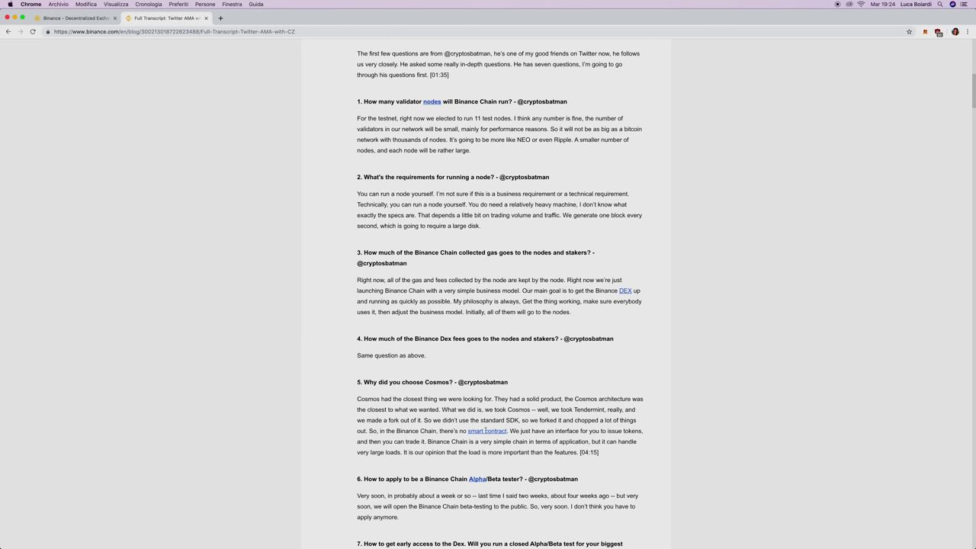
scroll(556, 429, "up", 4)
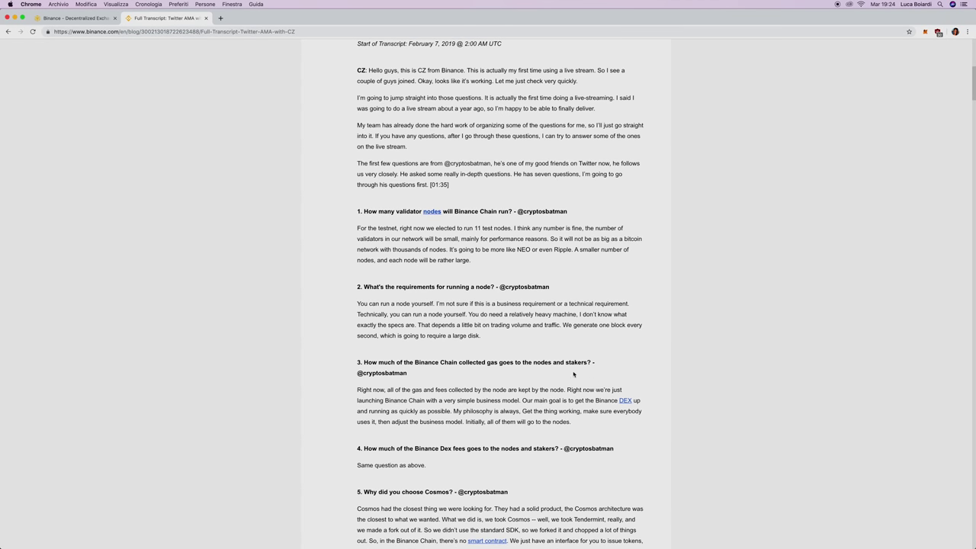
scroll(416, 322, "down", 1)
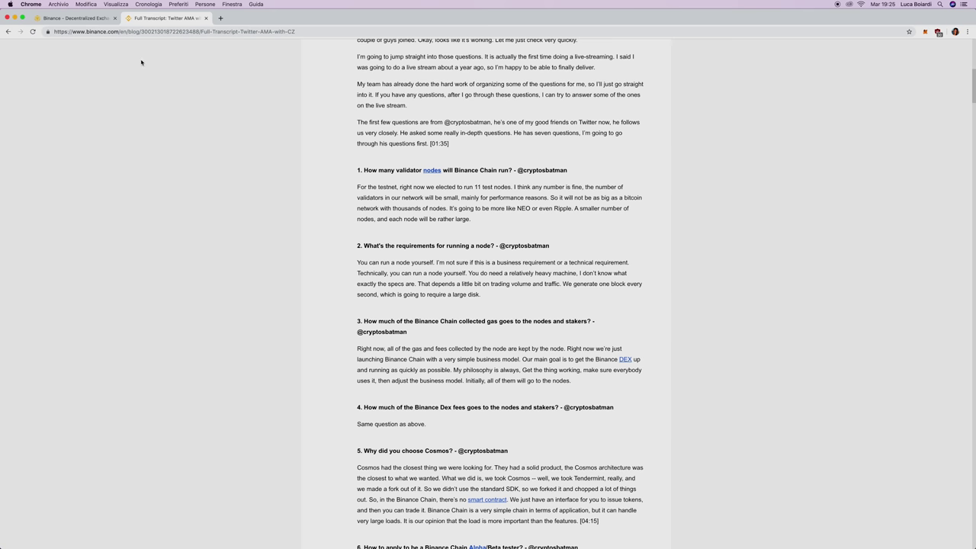
Return to the exchange and browse the BTC.B, ETH.B, USDT.B and PAX.B market pairs.
left_click(93, 19)
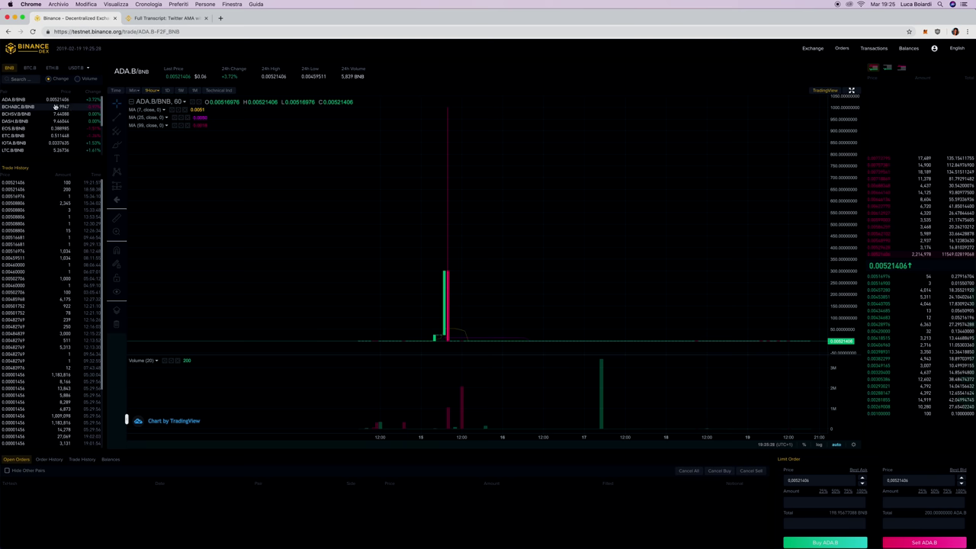
left_click(28, 68)
left_click(52, 68)
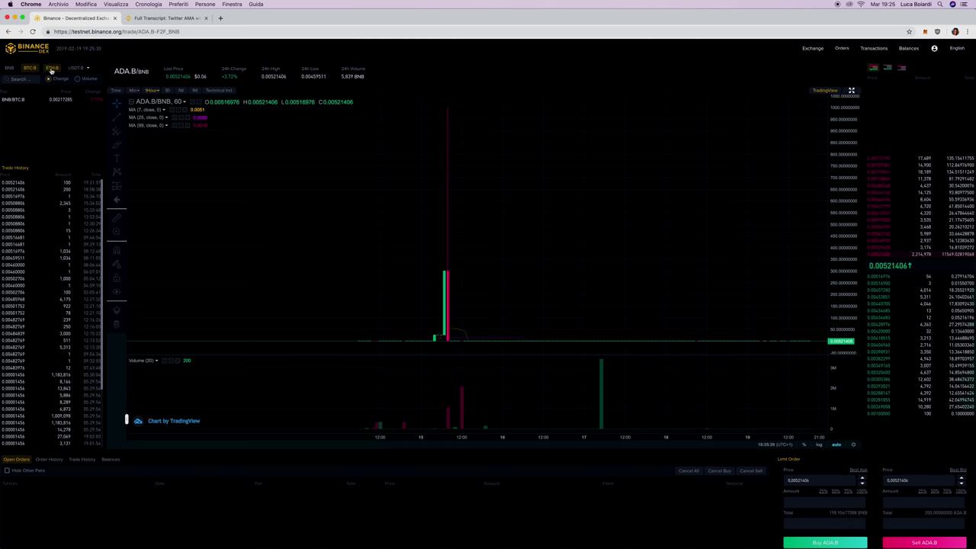
left_click(75, 67)
mouse_move(86, 70)
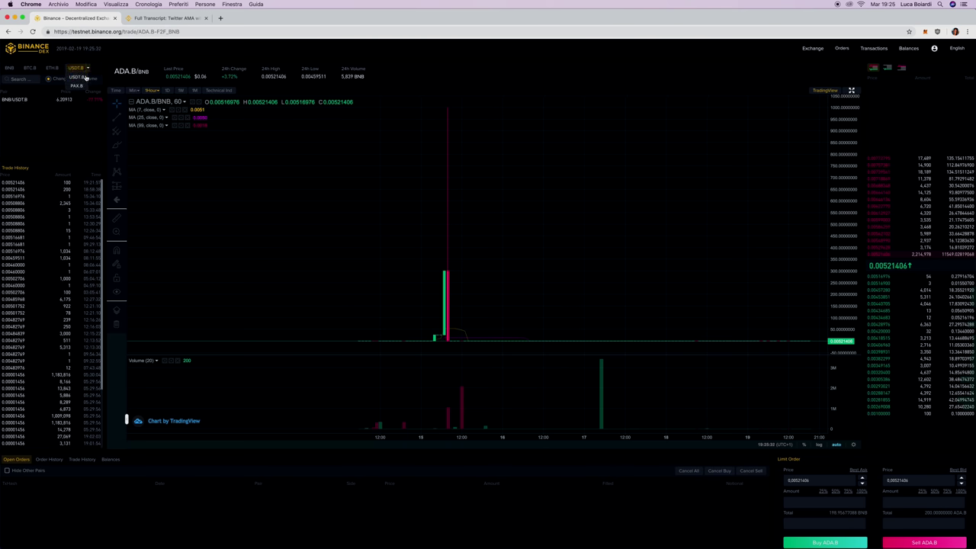
left_click(79, 86)
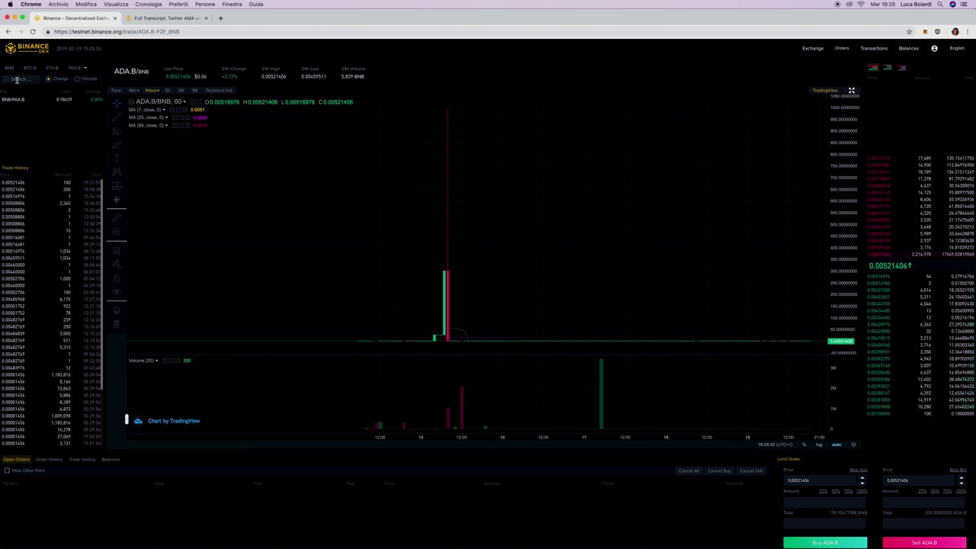
Show the BNB market pairs, view their volume figures, and switch back to the price change display.
left_click(10, 69)
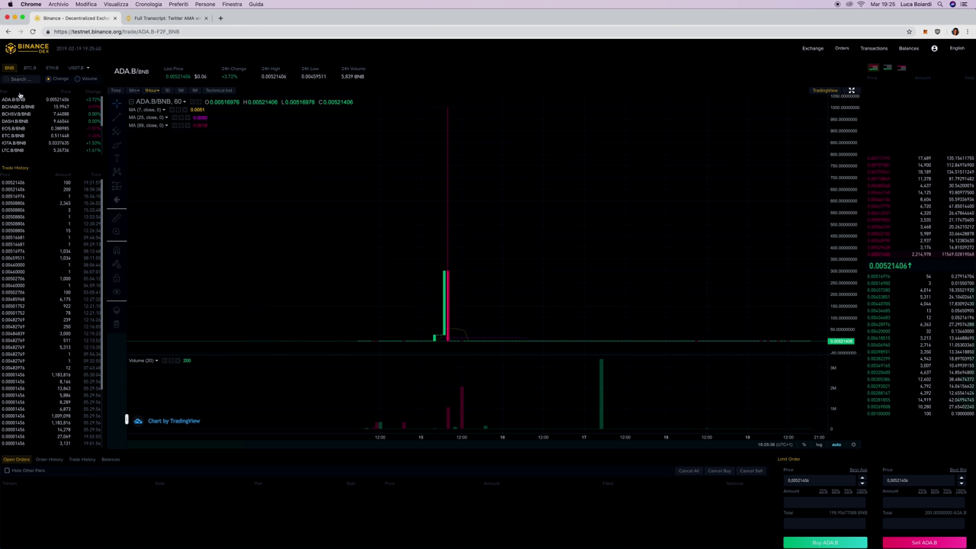
left_click(80, 81)
left_click(47, 80)
Place a limit order to sell 100 ADA.B at 0.00521405 BNB, authorizing it with the session password.
left_click(907, 504)
type("100")
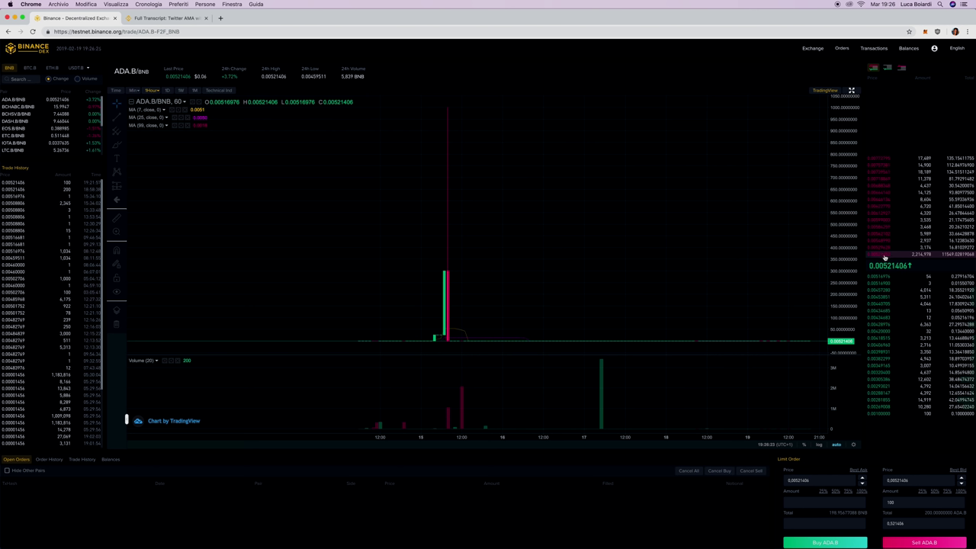
left_click(915, 481)
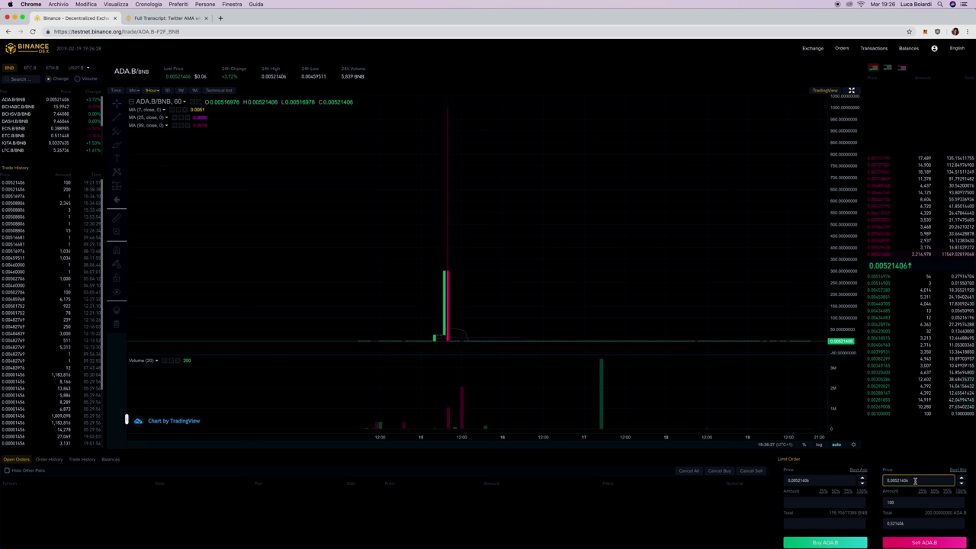
left_click(925, 543)
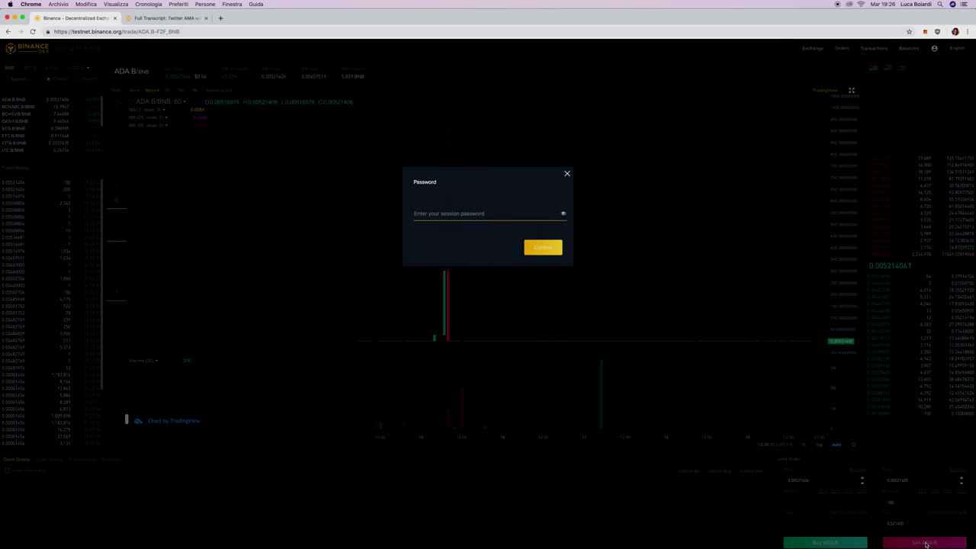
type("•••••")
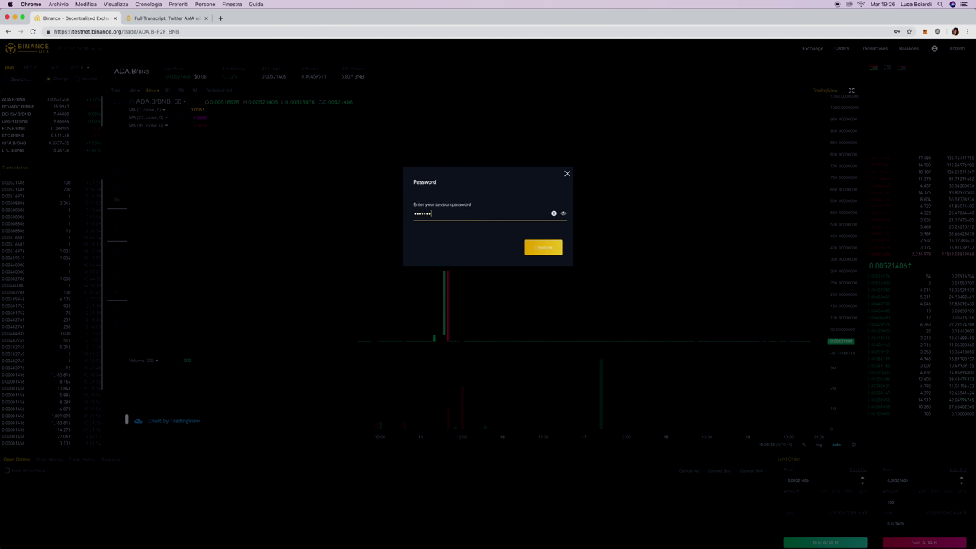
type("••••••")
left_click(554, 247)
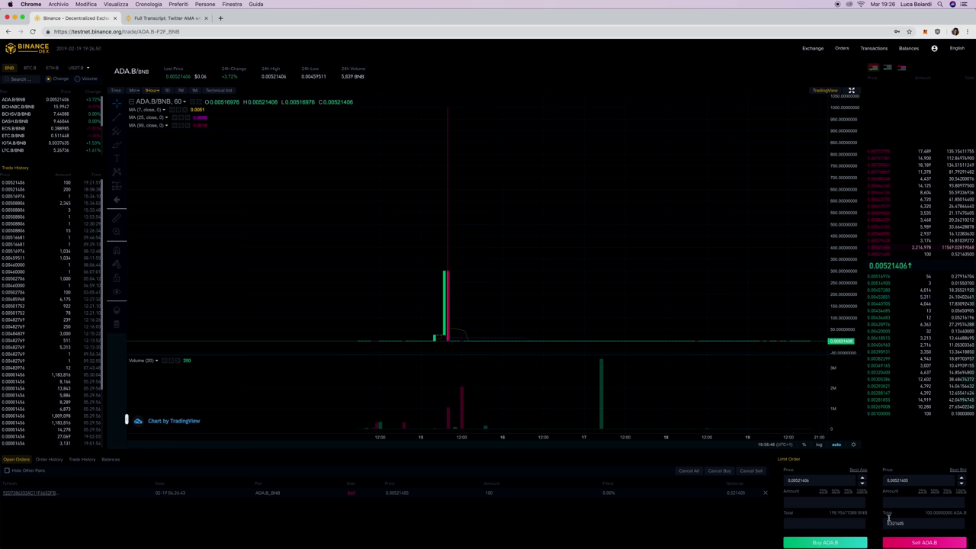
Open the newest Place order entry from the transaction history in the explorer and examine its order data.
left_click(875, 48)
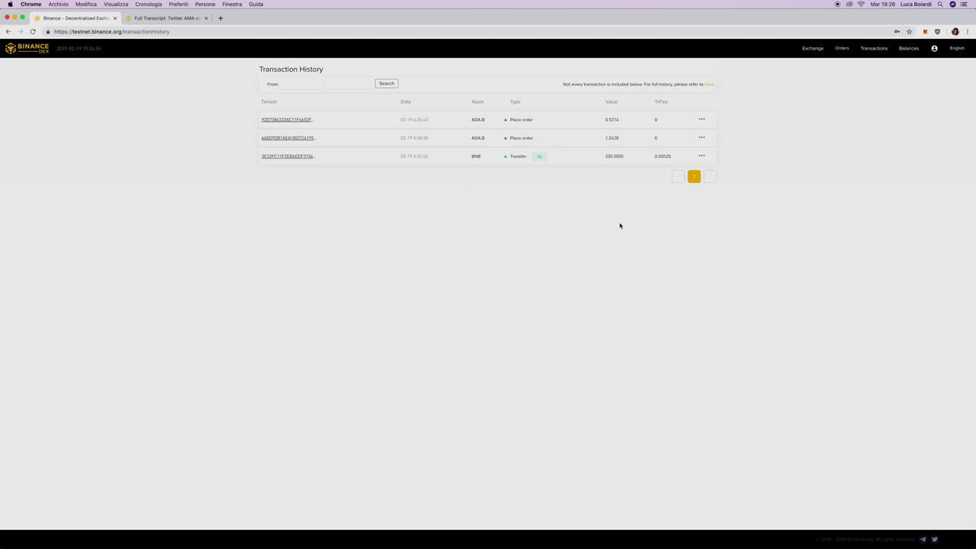
left_click(283, 120)
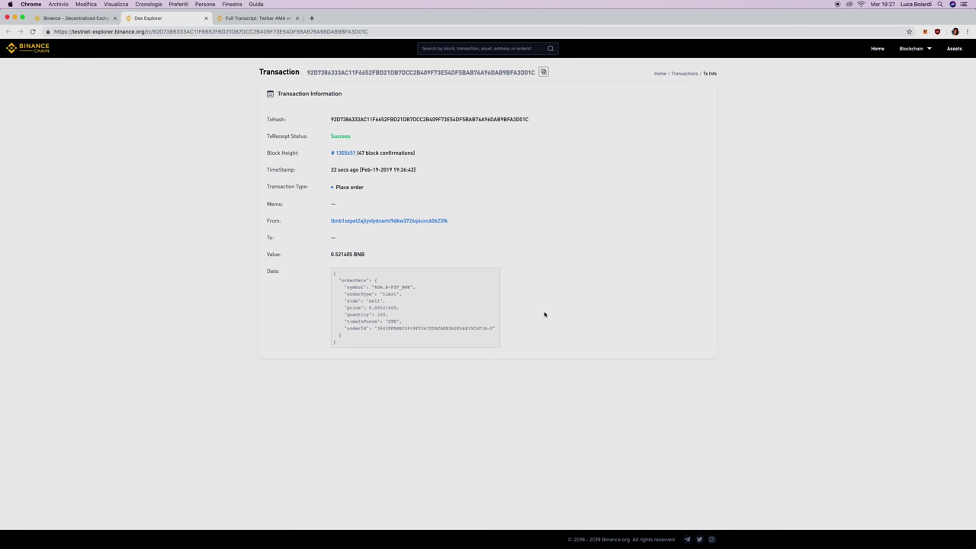
left_click_drag(363, 346, 330, 275)
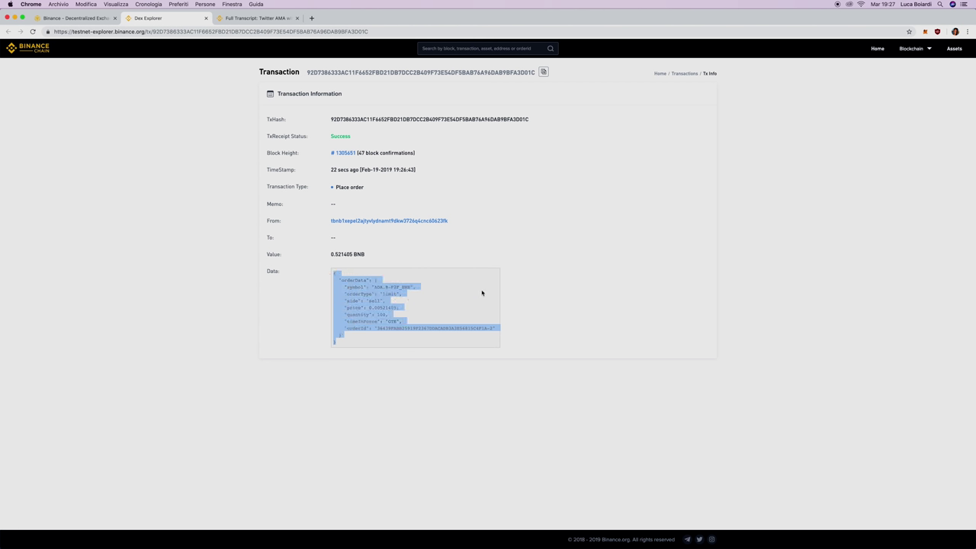
left_click(505, 325)
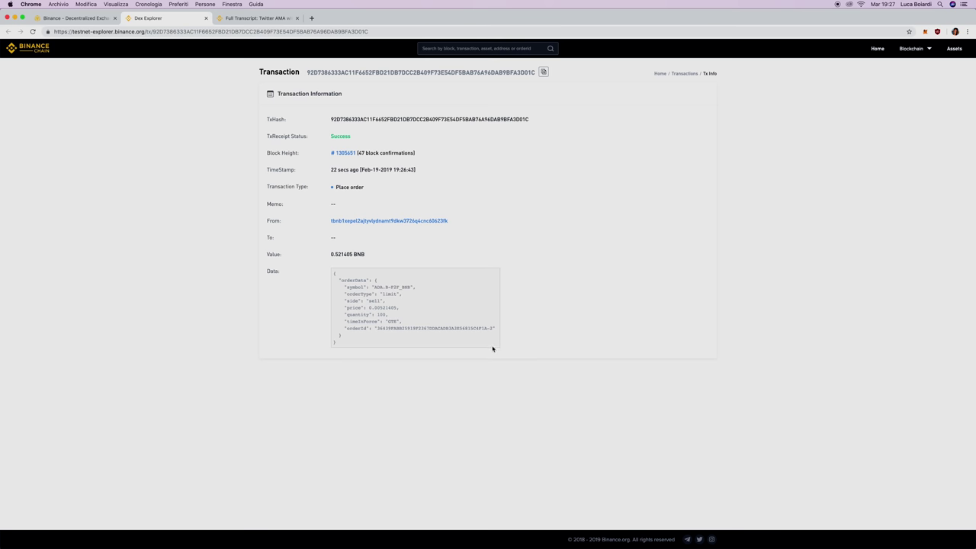
left_click(68, 17)
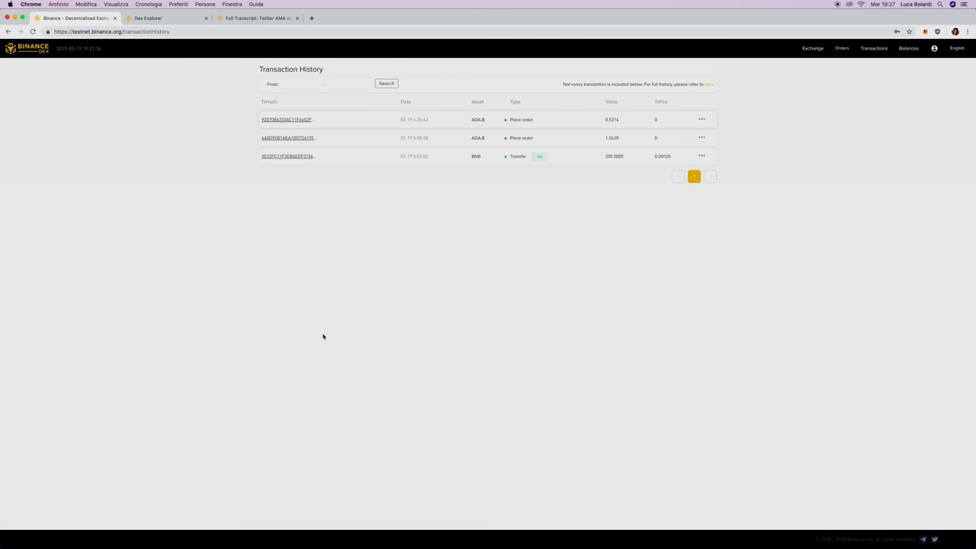
left_click(158, 17)
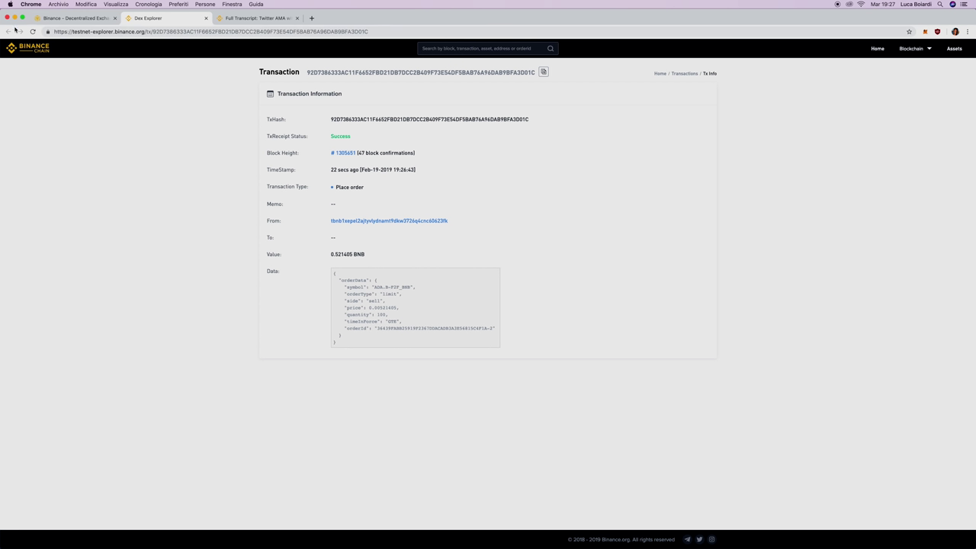
Return to the ADA.B/BNB exchange page and cancel the open sell order for 100 ADA.B.
left_click(69, 18)
left_click(8, 31)
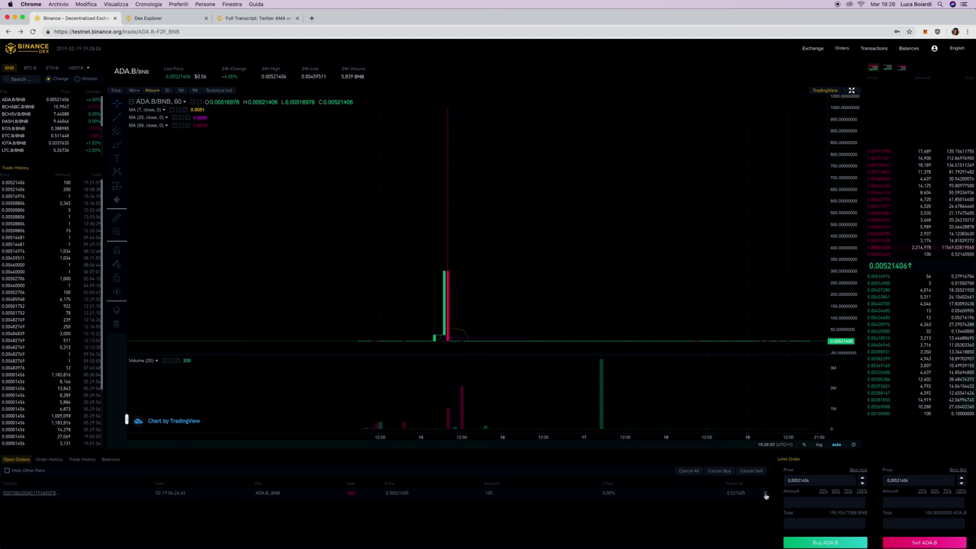
left_click(766, 496)
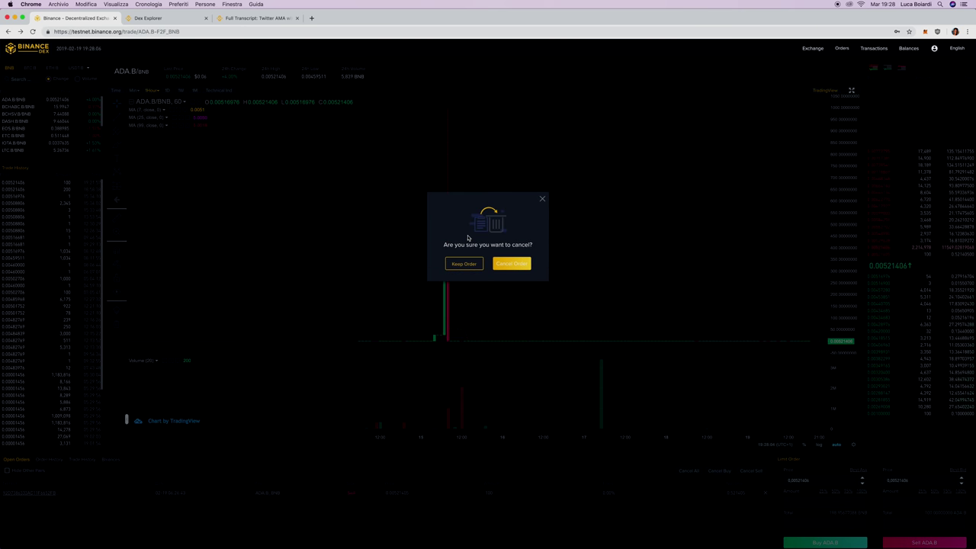
left_click(514, 262)
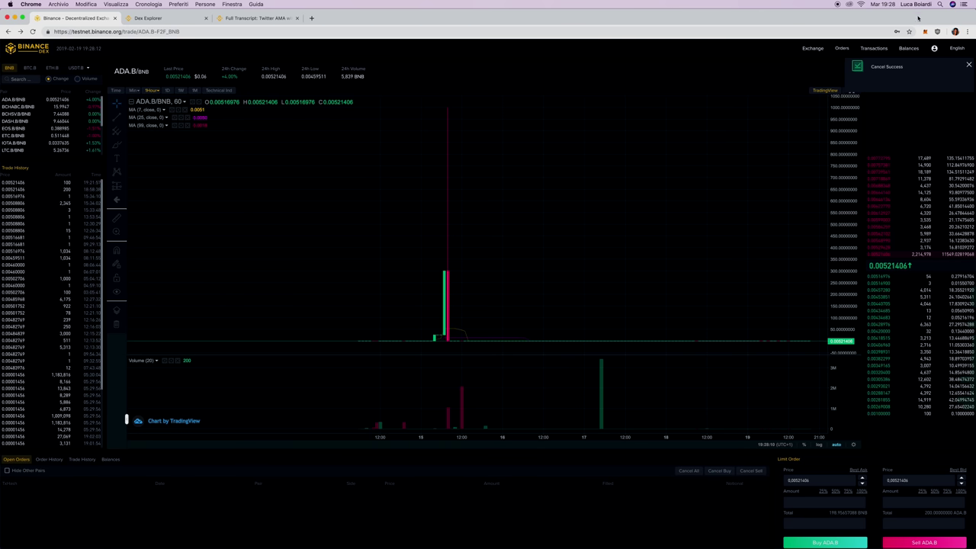
Open the Cancel order transaction from the transaction history and examine the order ID in its data.
left_click(870, 51)
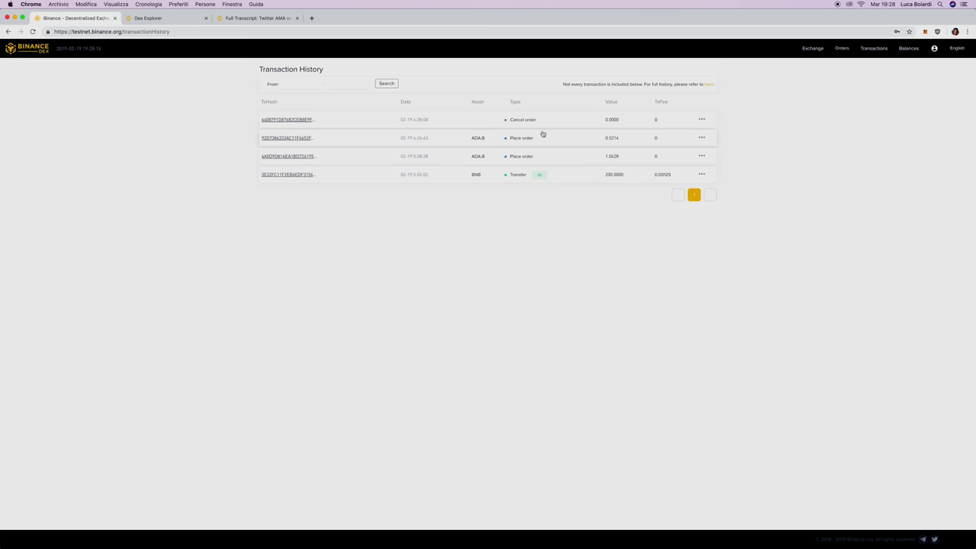
left_click(294, 124)
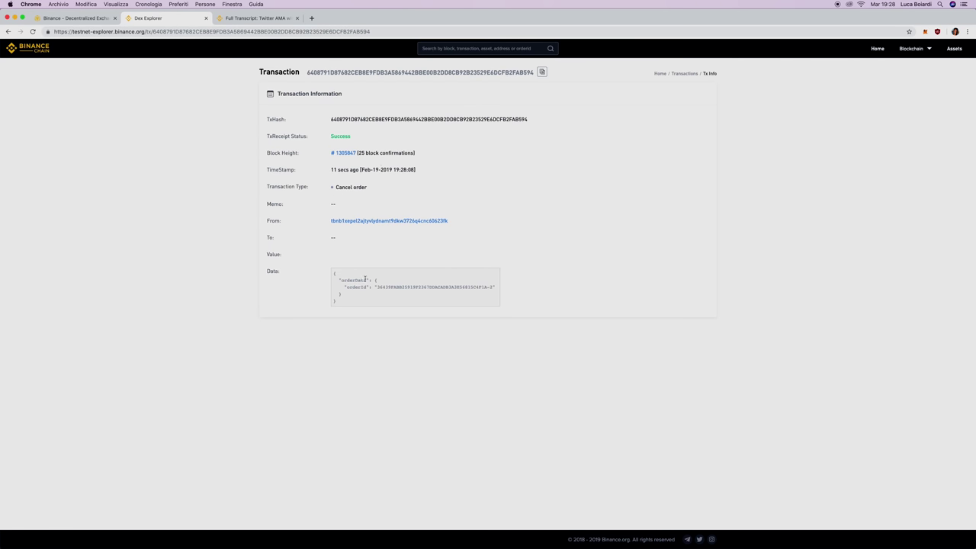
double_click(447, 286)
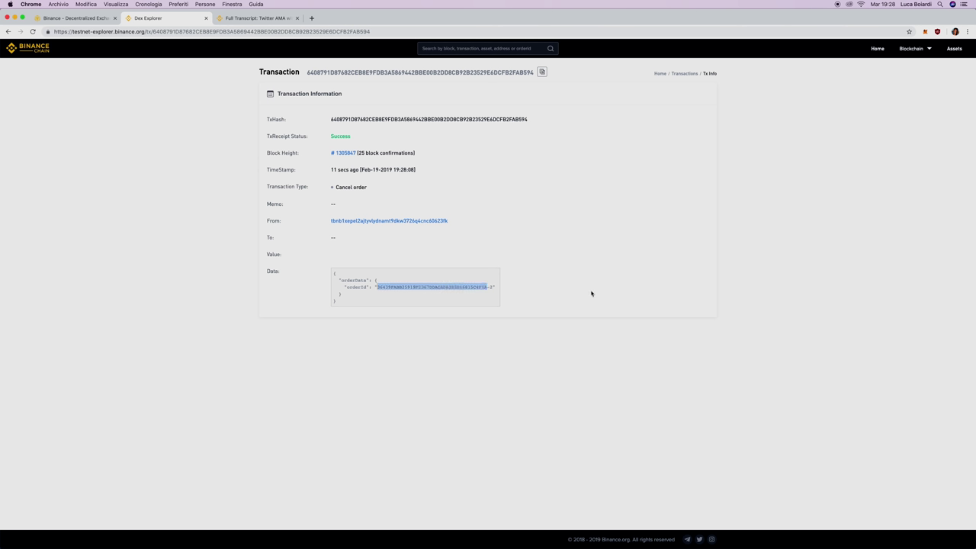
left_click(614, 270)
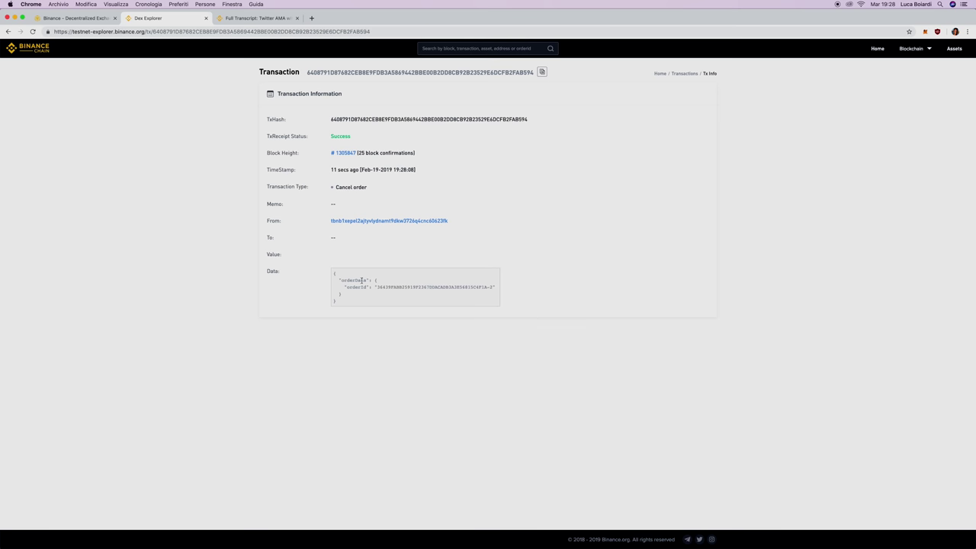
Return to the exchange and place a sell order for 50% of the ADA.B balance, 100 ADA.B, at the best bid of 0.00516976 BNB.
key("ctrl+shift+Tab")
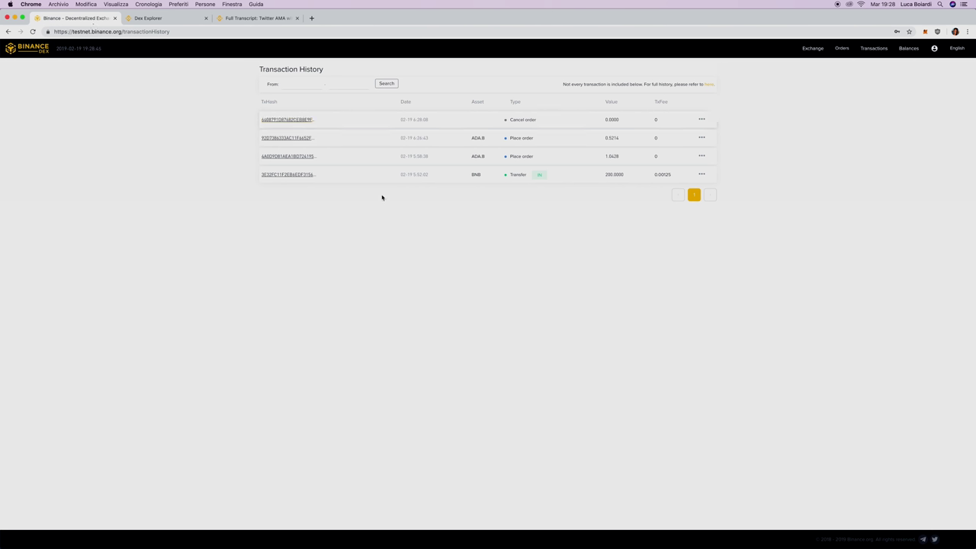
left_click(10, 32)
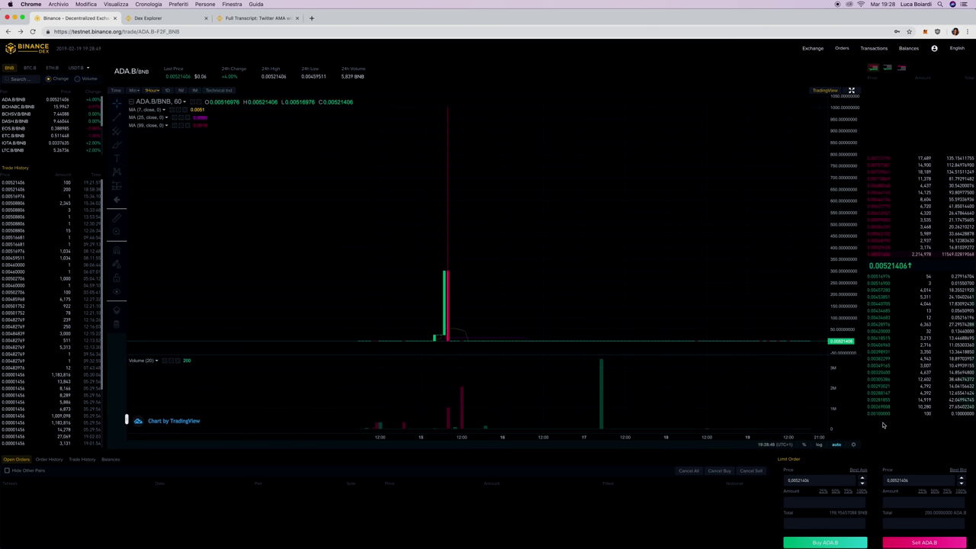
left_click(935, 492)
left_click(958, 470)
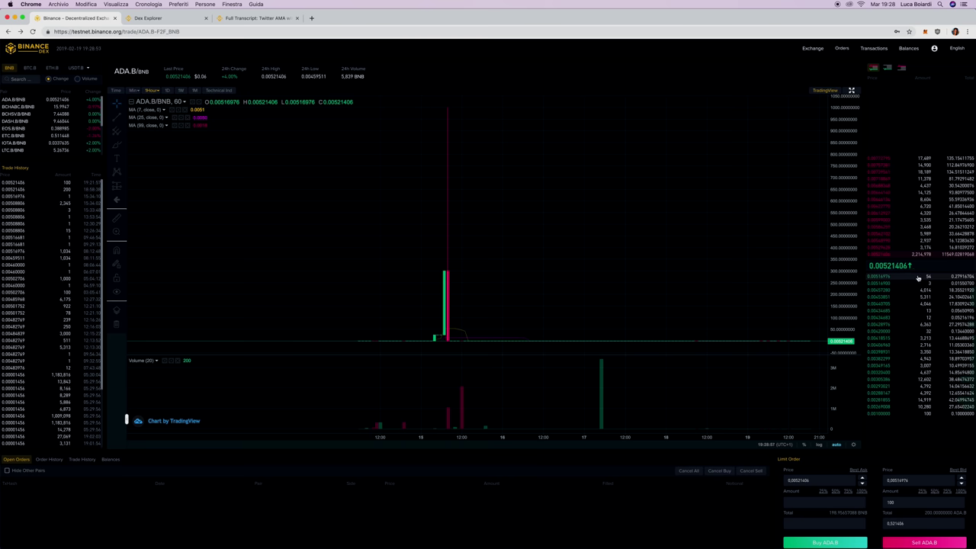
left_click(918, 544)
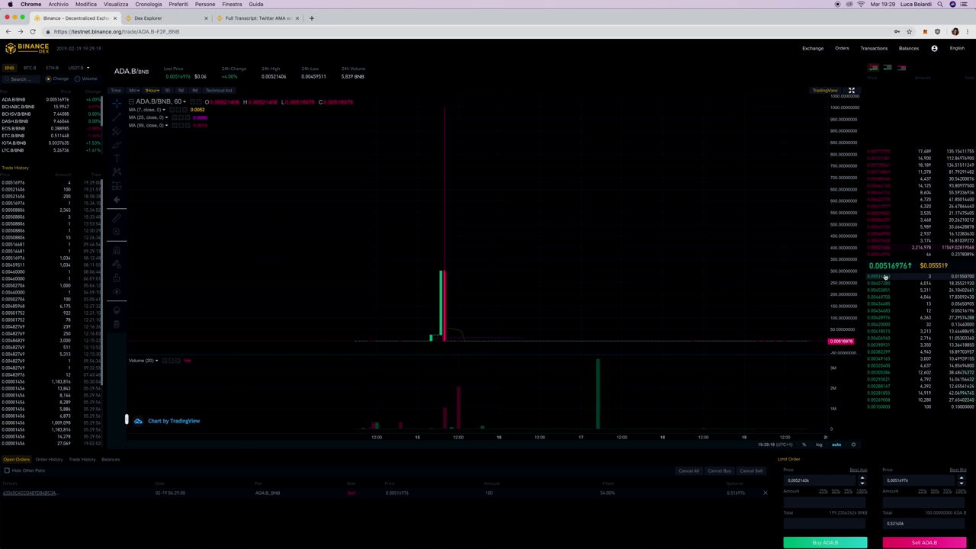
Cancel the remaining part of the open ADA.B sell order priced at 0.00516976 BNB.
left_click(766, 494)
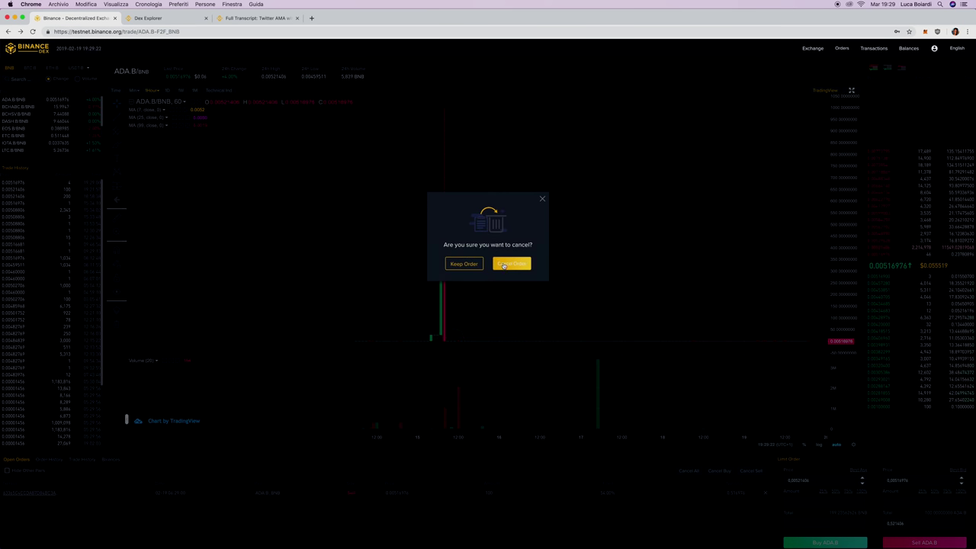
left_click(497, 265)
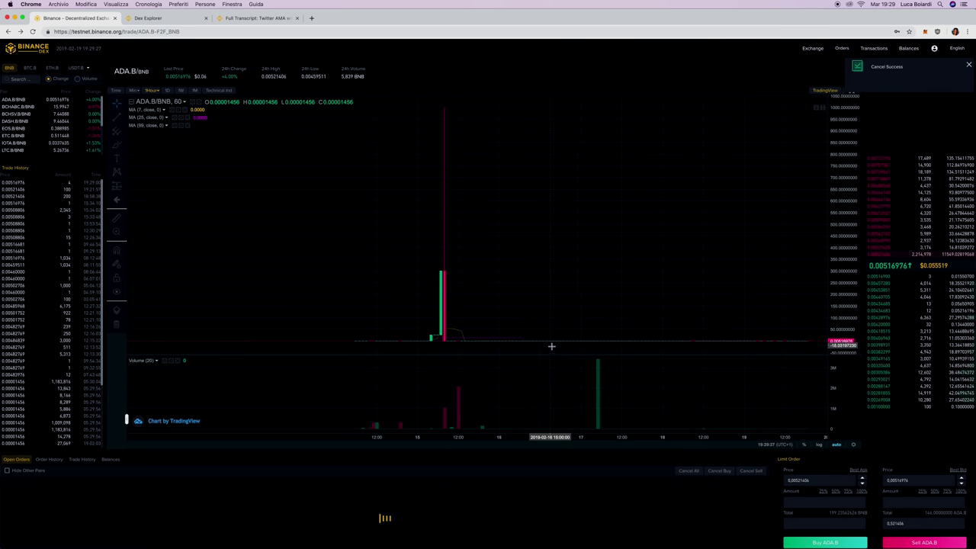
Open the latest Place order transaction from the transaction history in the explorer and compare it with the two transactions viewed earlier.
mouse_move(935, 48)
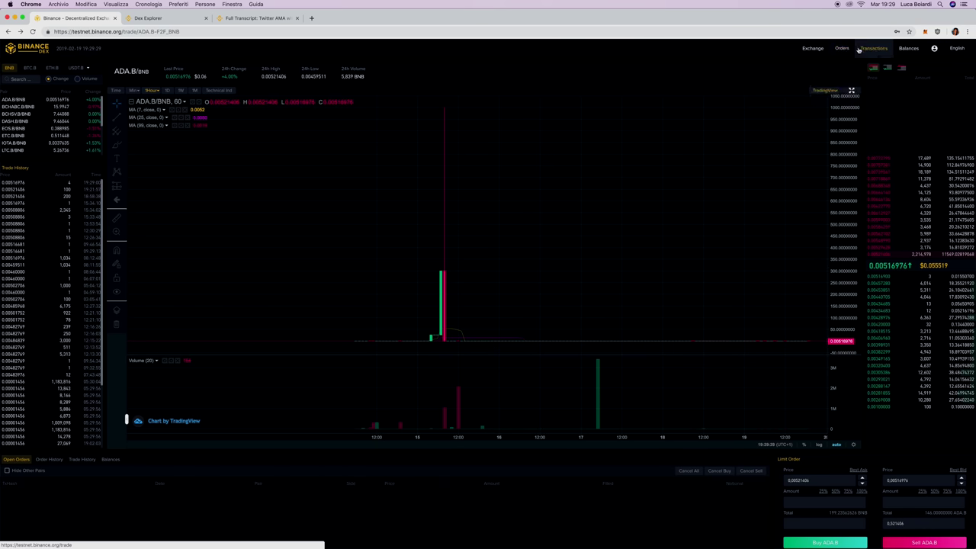
left_click(873, 48)
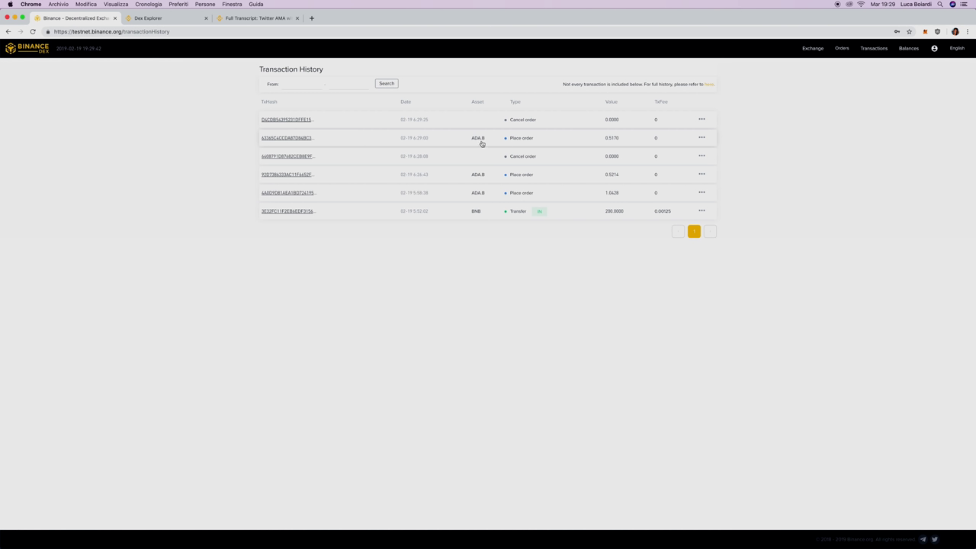
left_click(276, 138)
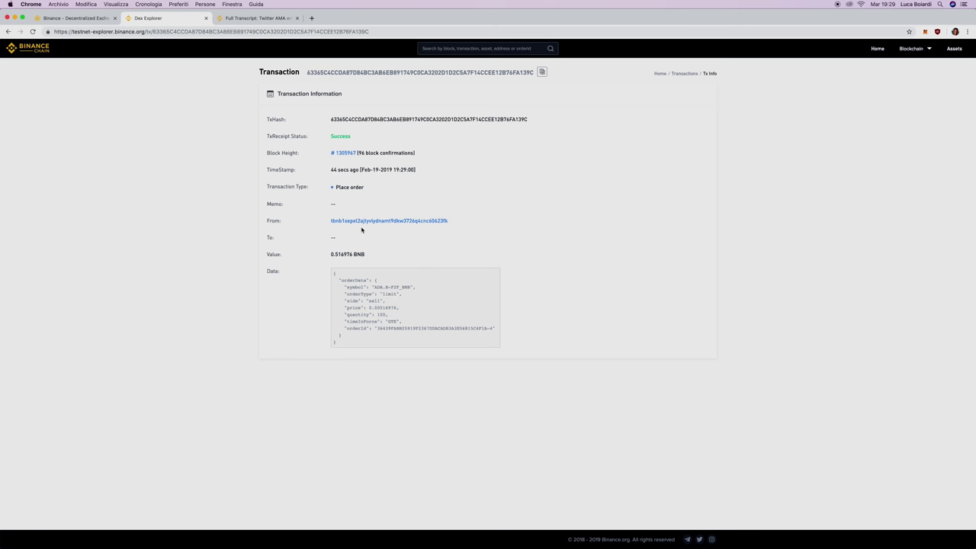
left_click(9, 32)
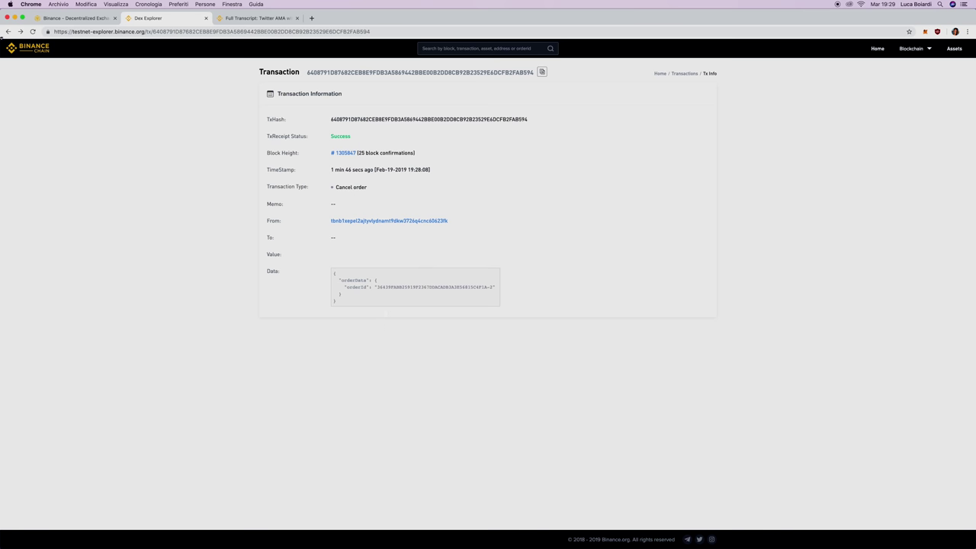
left_click(9, 32)
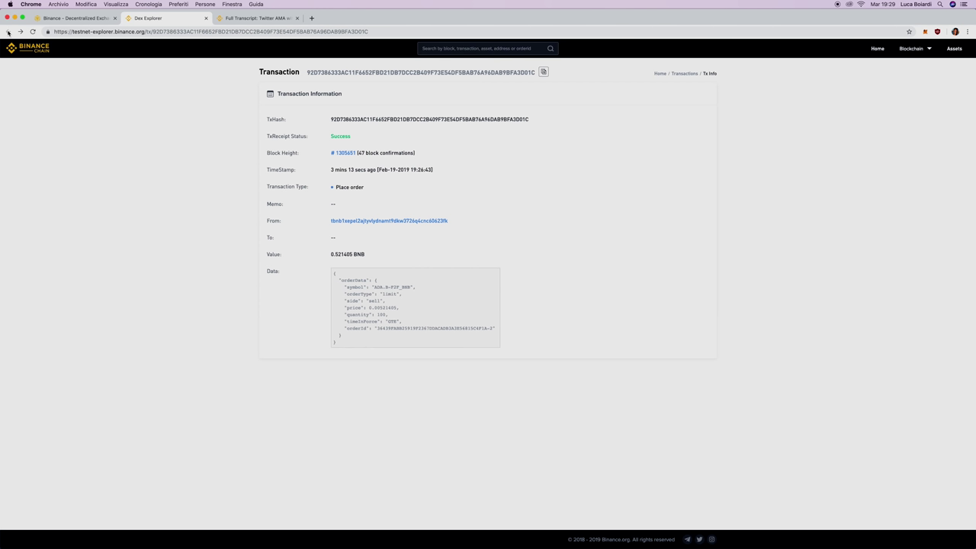
left_click(20, 31)
left_click(20, 32)
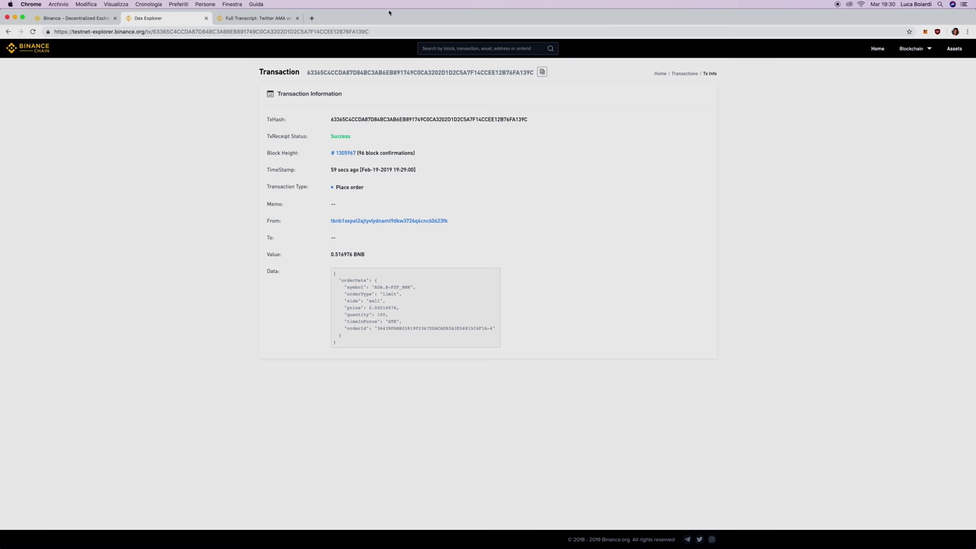
Return to the exchange and open the Order History to review the placed and canceled ADA.B orders.
left_click(101, 17)
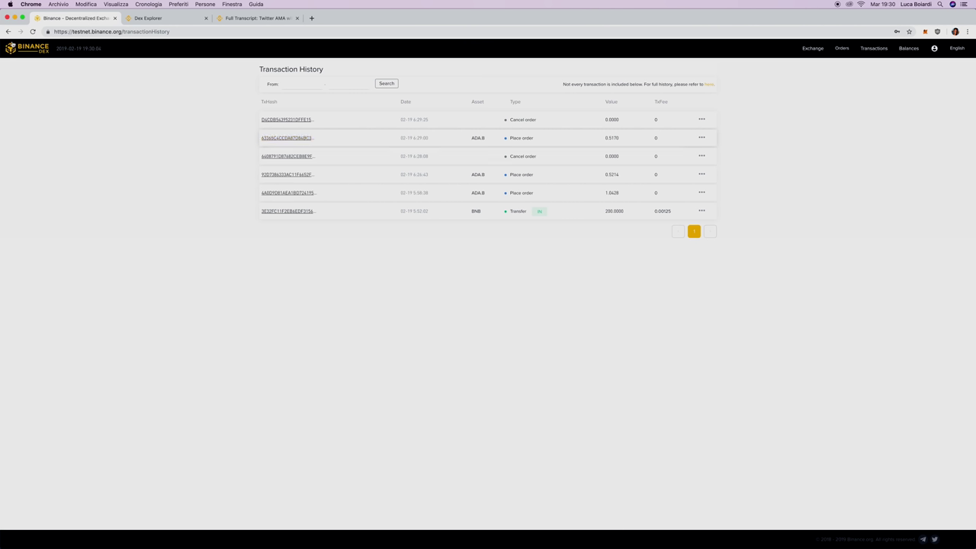
left_click(7, 31)
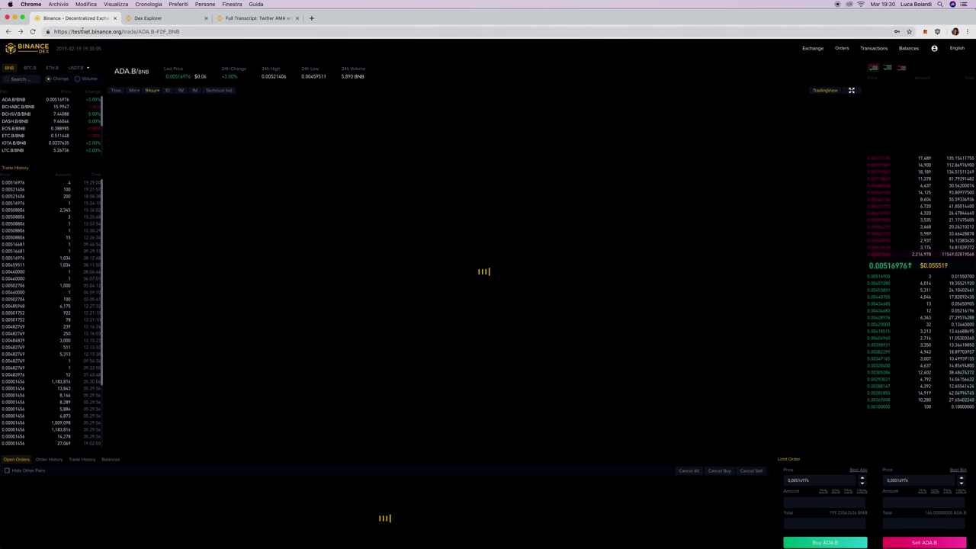
mouse_move(839, 48)
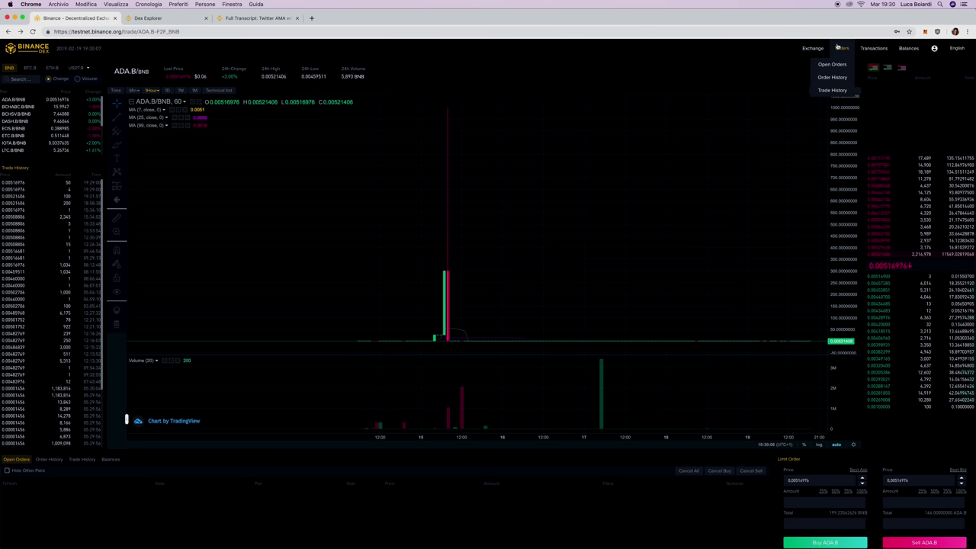
left_click(832, 77)
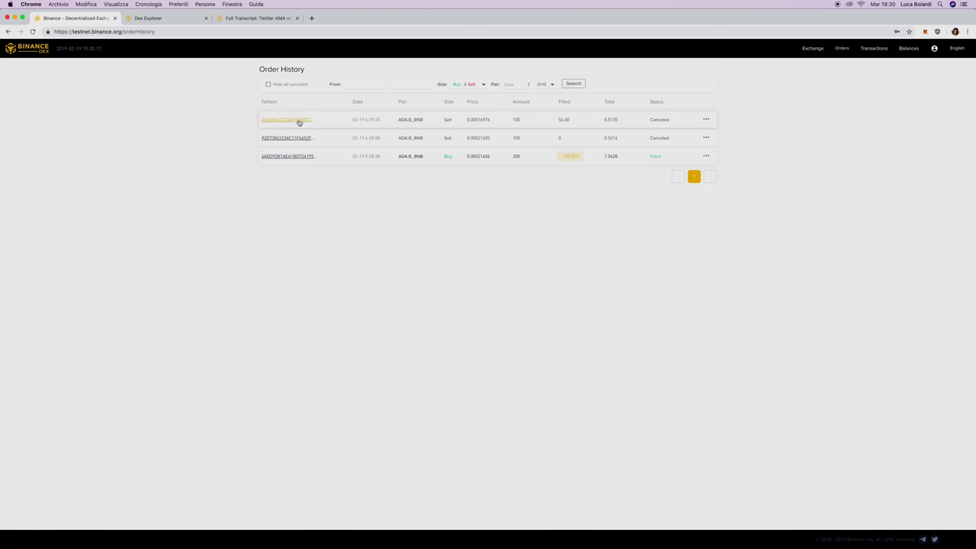
Expand the trade details of the latest ADA.B sell order and inspect its Place order transaction in the explorer.
left_click(706, 119)
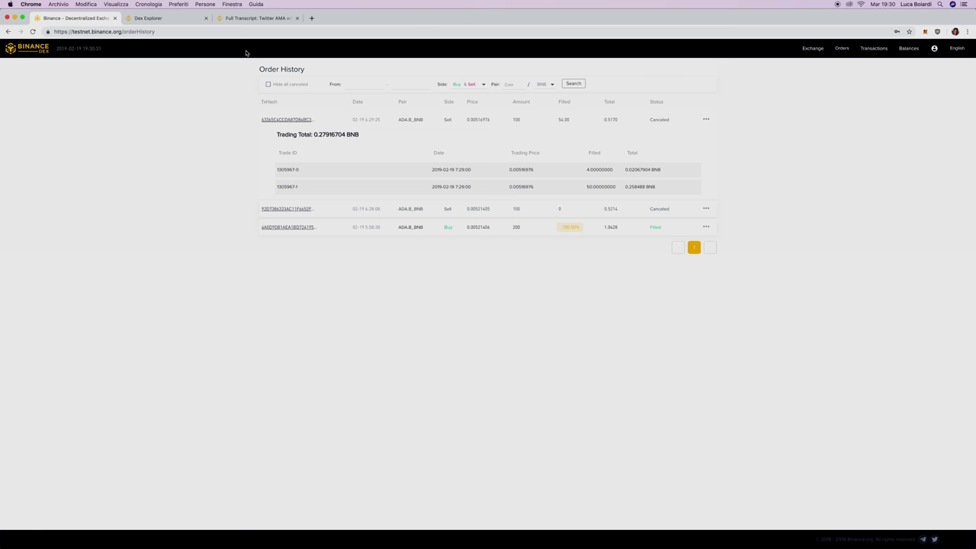
left_click(869, 51)
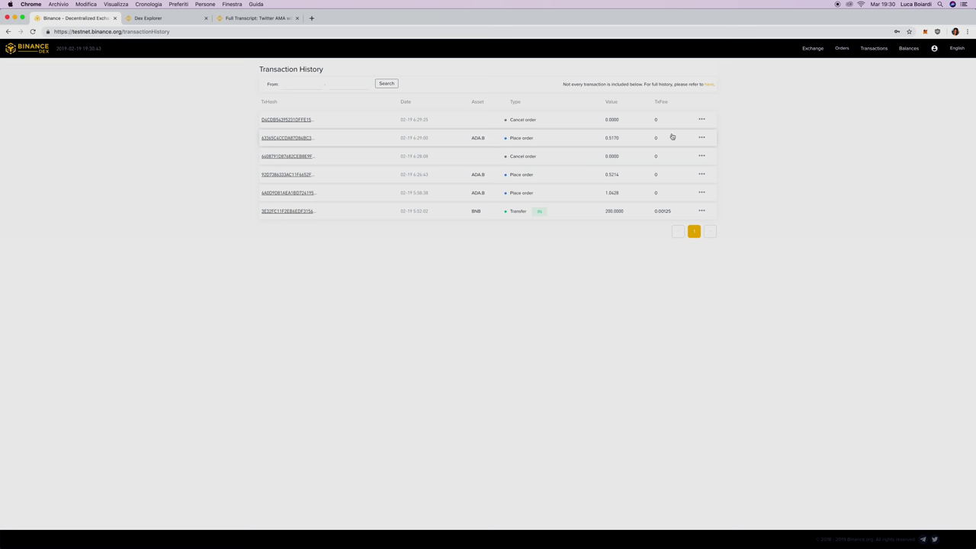
left_click(281, 140)
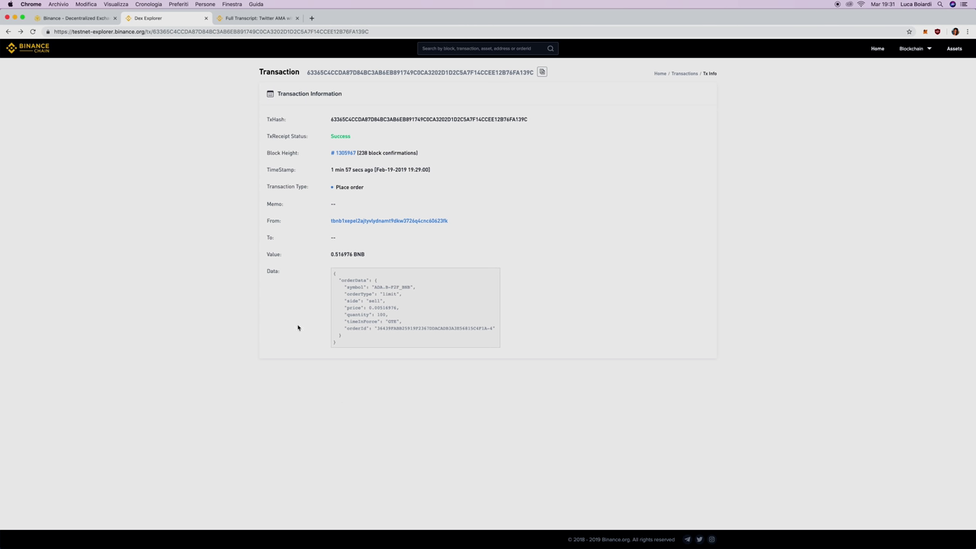
left_click(205, 19)
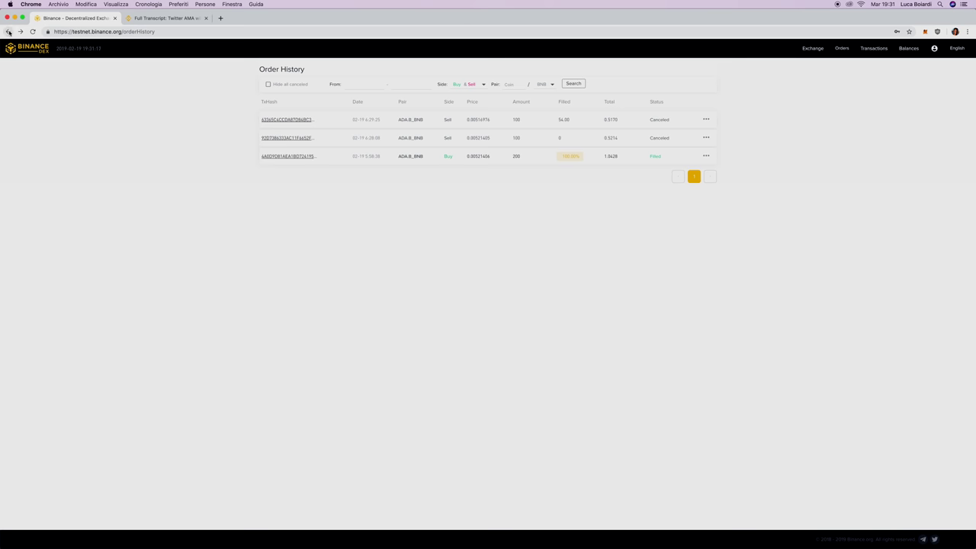
Reopen the ADA.B/BNB trading view from the home page and review its order history, trade history, balances and open orders.
left_click(42, 48)
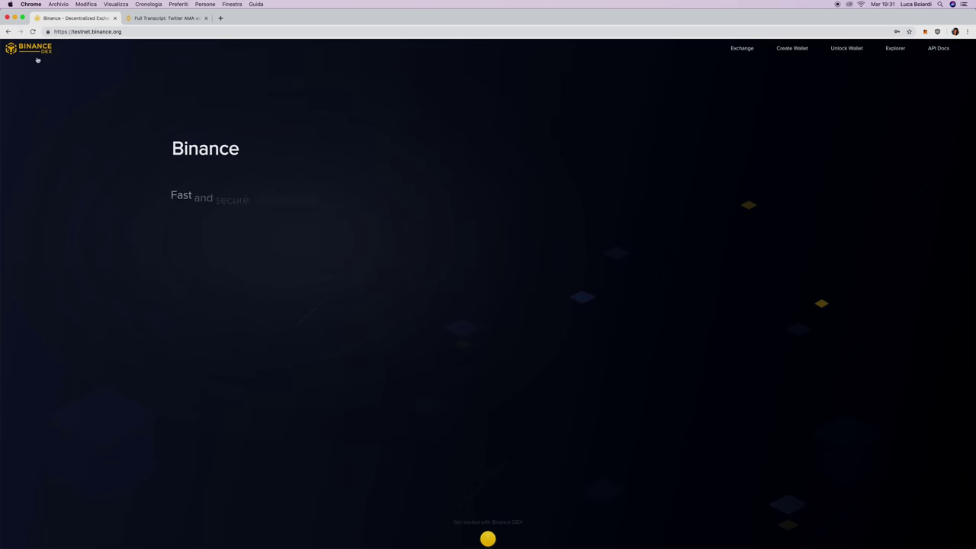
left_click(211, 243)
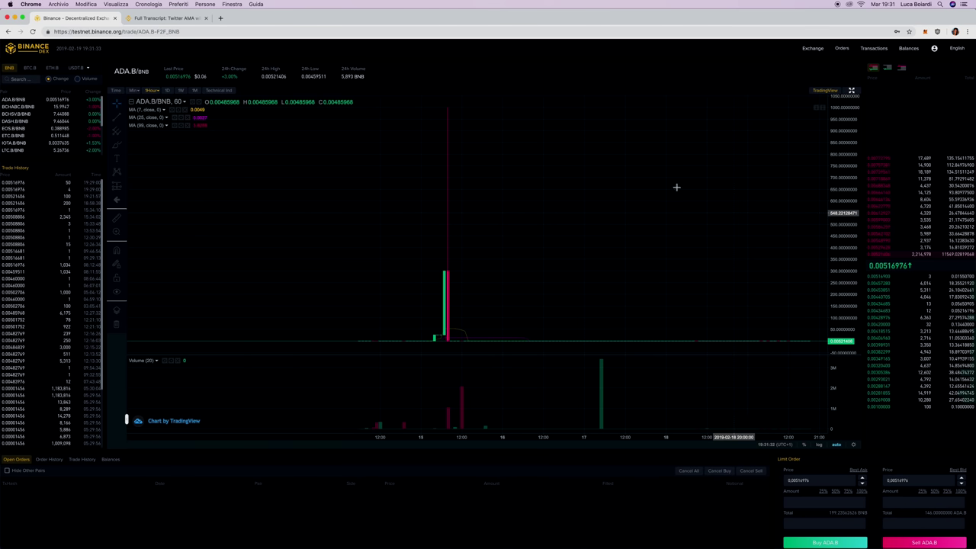
left_click(65, 462)
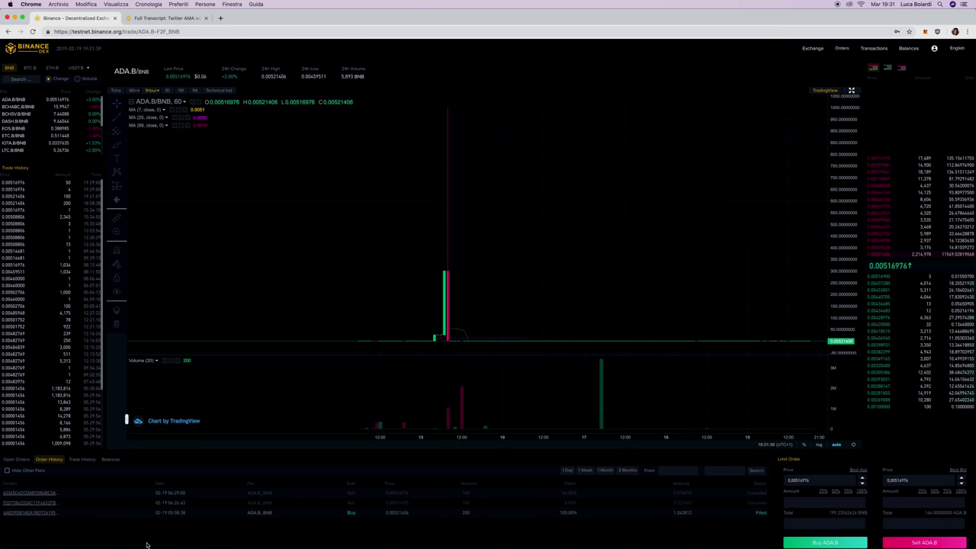
left_click(84, 460)
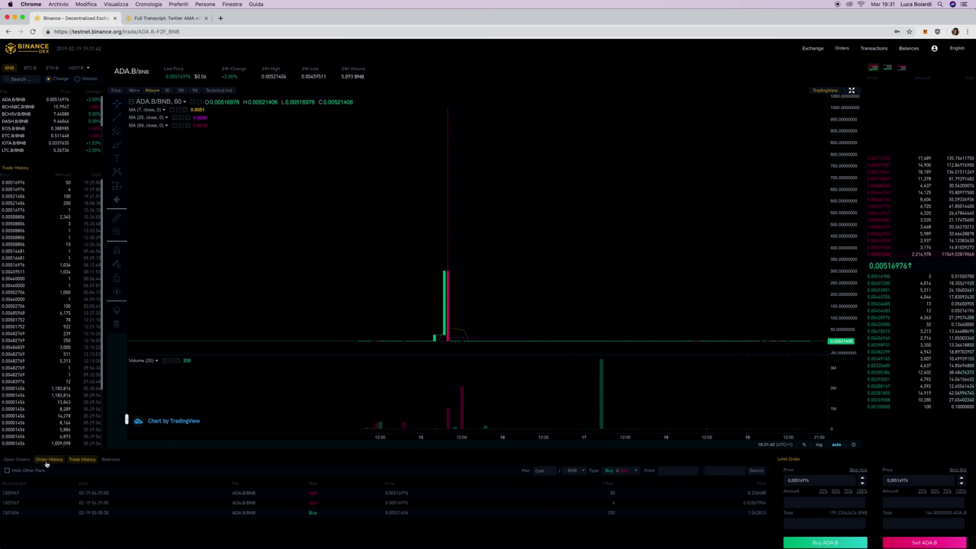
left_click(110, 460)
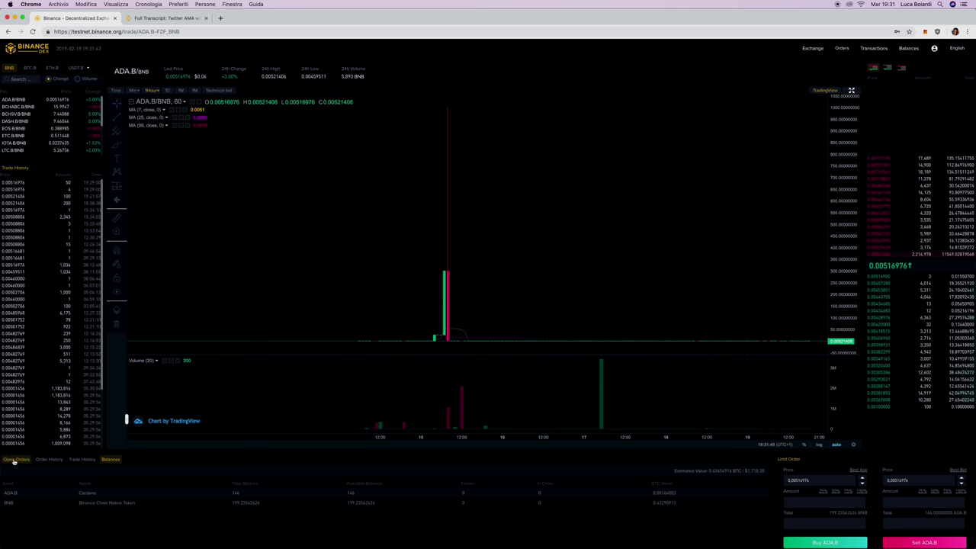
left_click(14, 461)
left_click(49, 460)
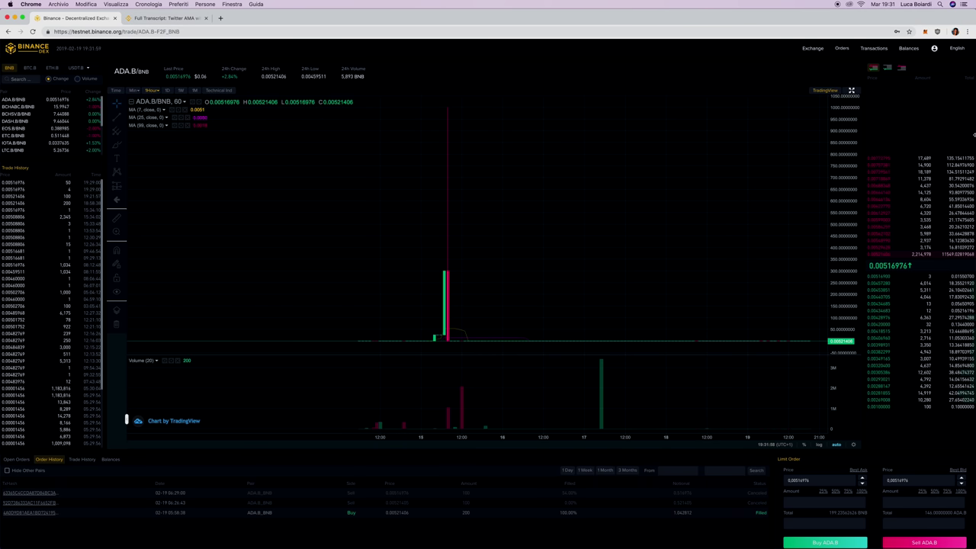
Review the account's executed trades and orders on the full Trade History and Order History pages.
mouse_move(841, 49)
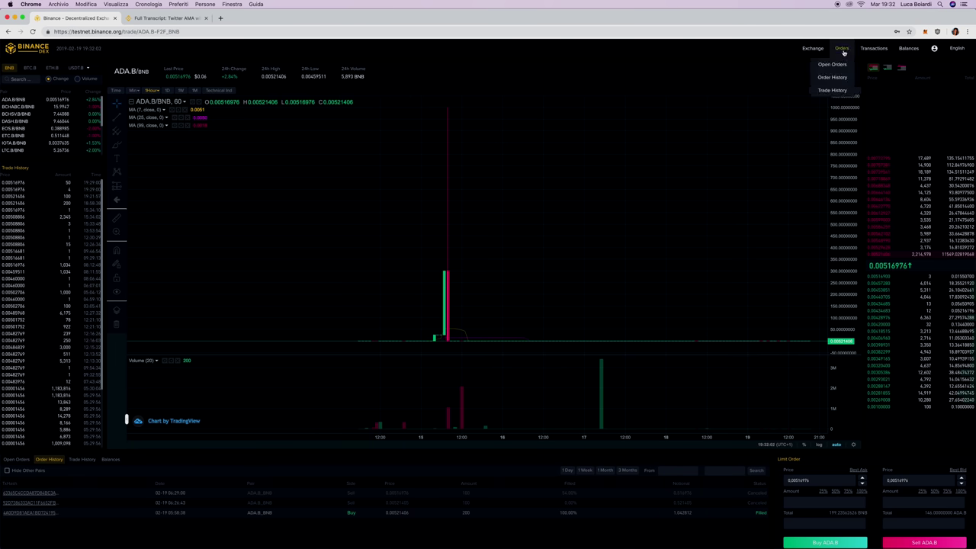
left_click(835, 91)
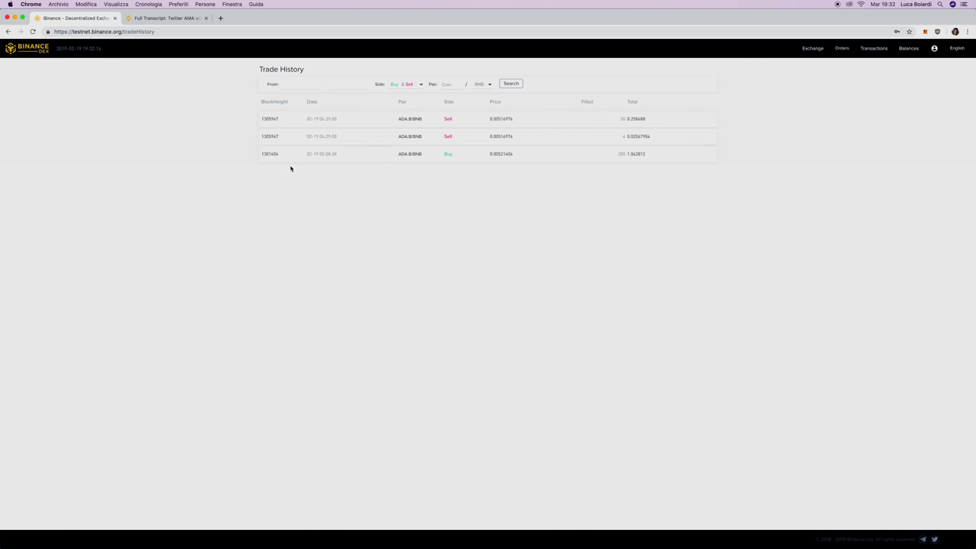
mouse_move(841, 52)
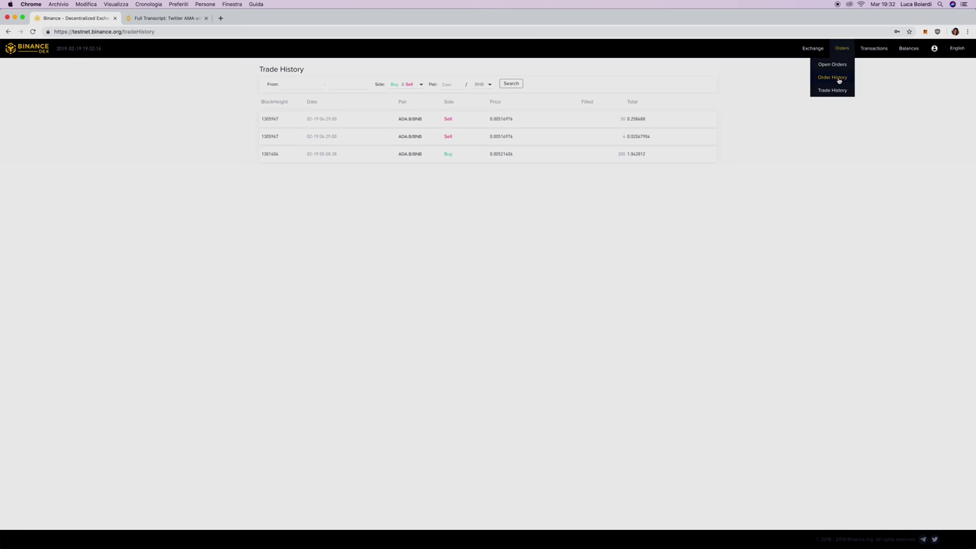
left_click(838, 79)
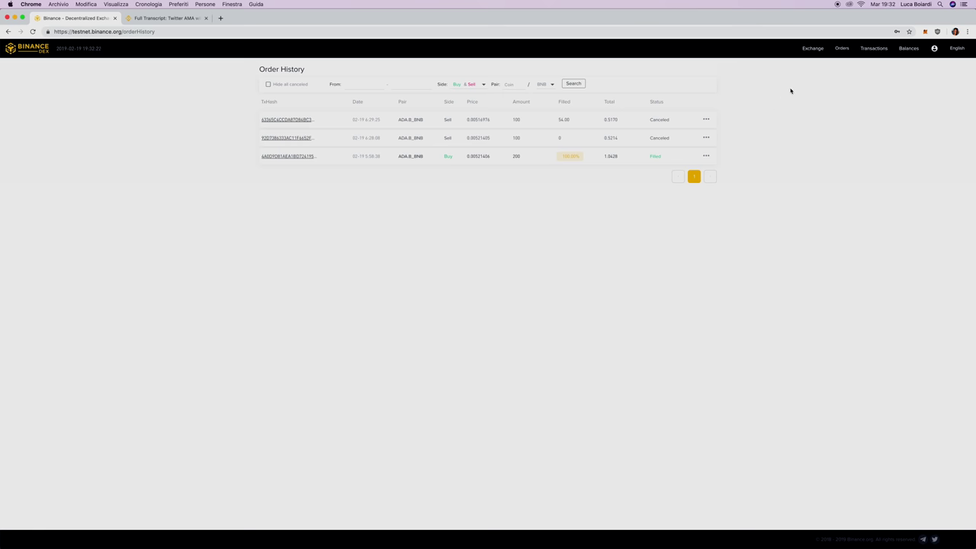
Open the Transaction History and follow its full-history link to view the wallet address in the explorer.
left_click(875, 49)
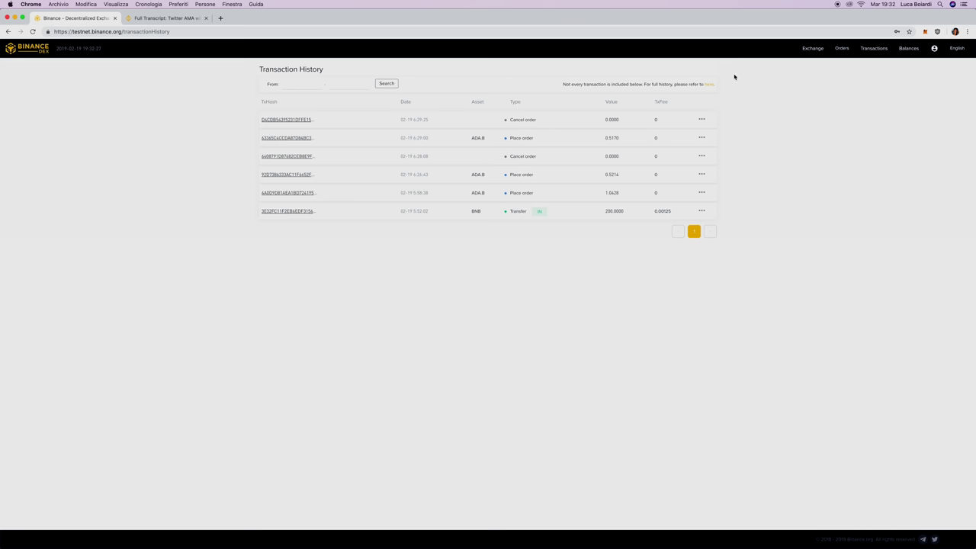
left_click(709, 85)
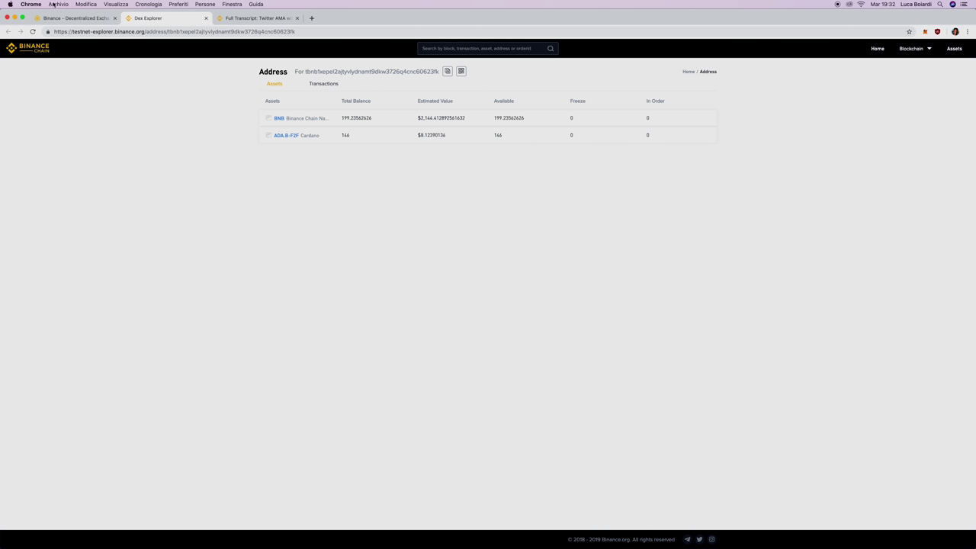
left_click(79, 17)
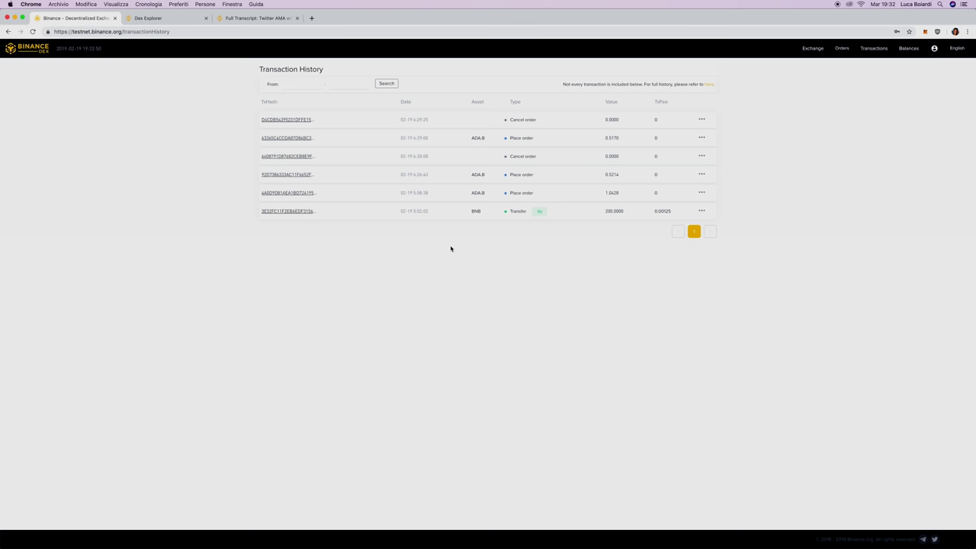
Review the wallet's ADA.B and BNB holdings on the Balances page and display the account's wallet options.
left_click(910, 48)
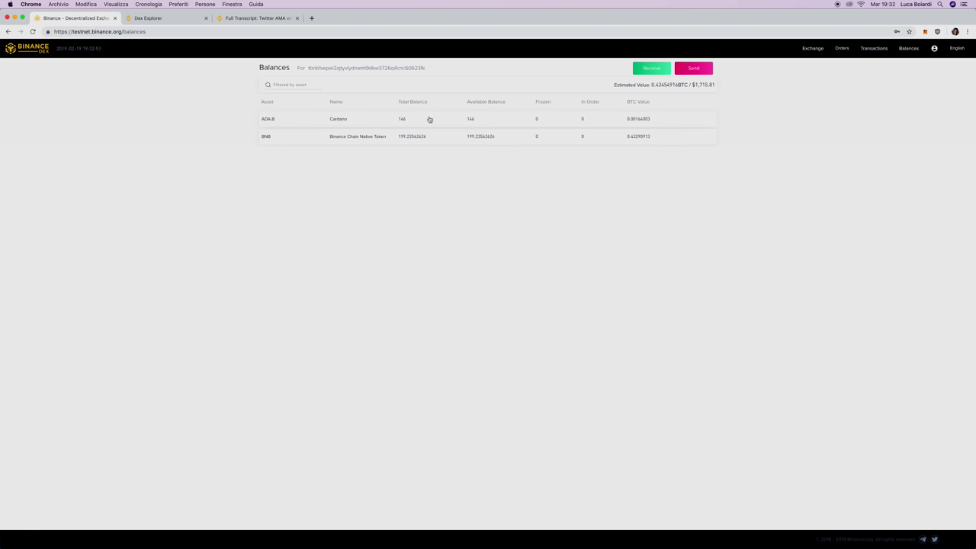
double_click(313, 68)
left_click(652, 172)
mouse_move(933, 51)
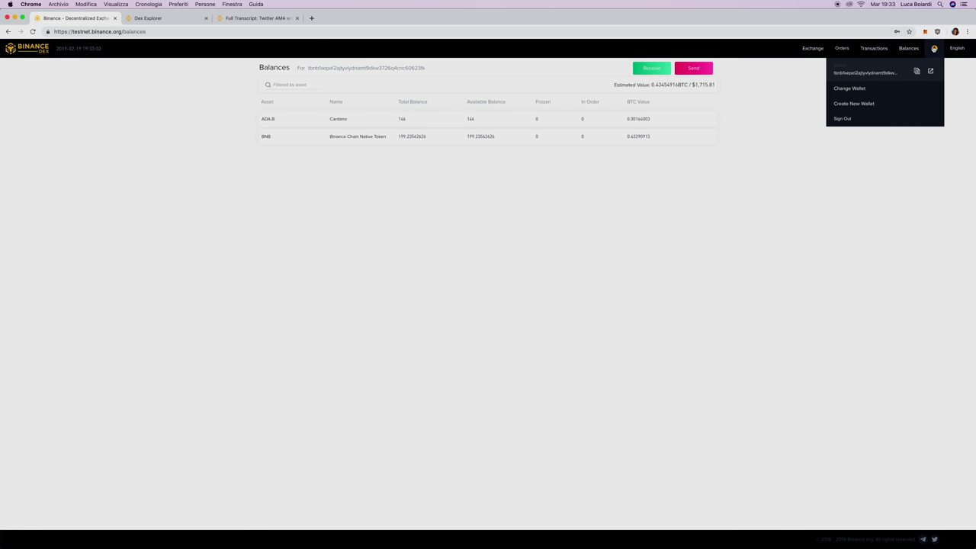